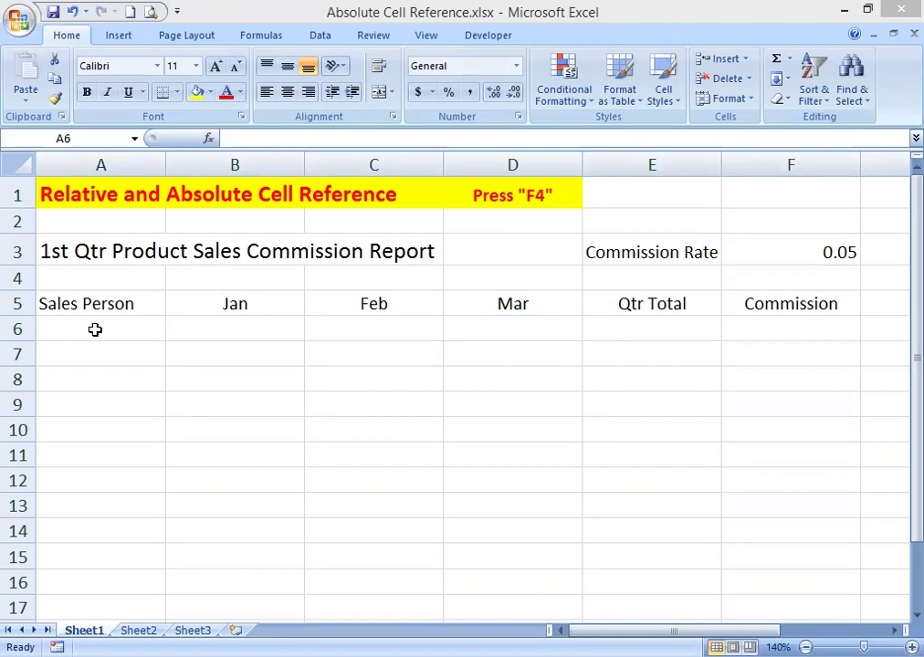
Step: Enter 'Sale Person 1' in A6 and fill the names down to Sale Person 10 in A15
click(95, 330)
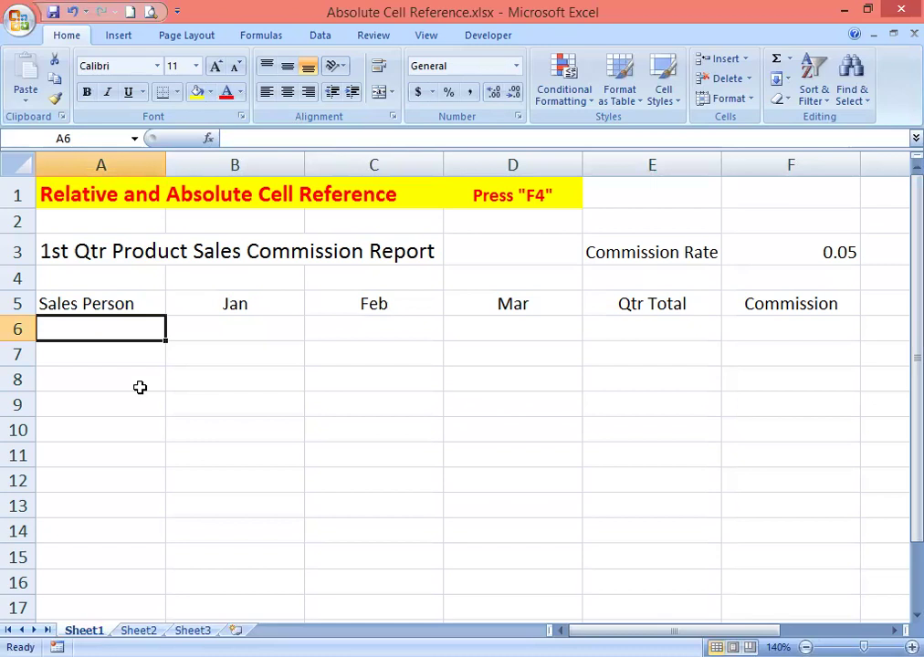
text(Sale)
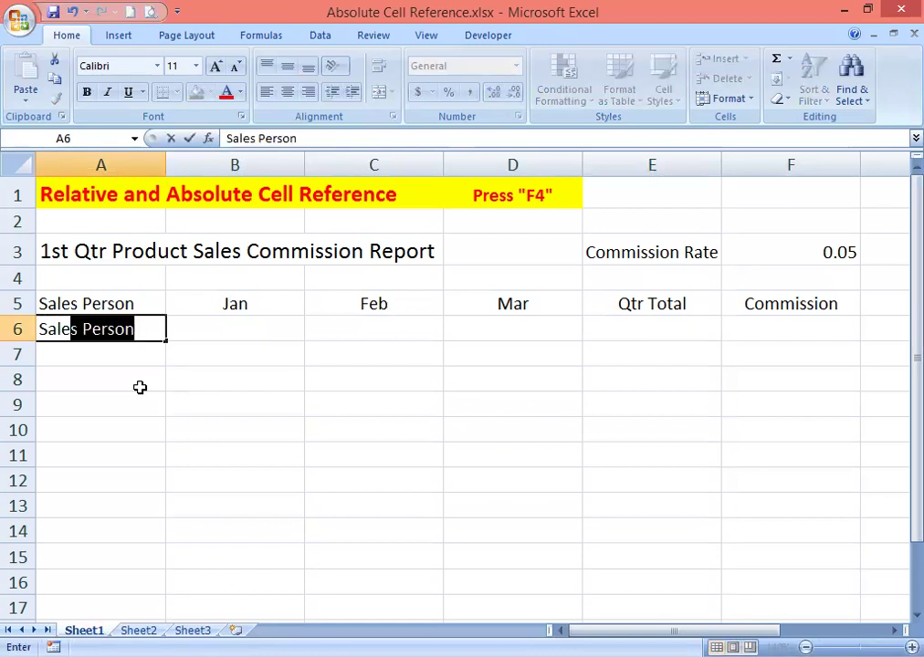
text( Person 1)
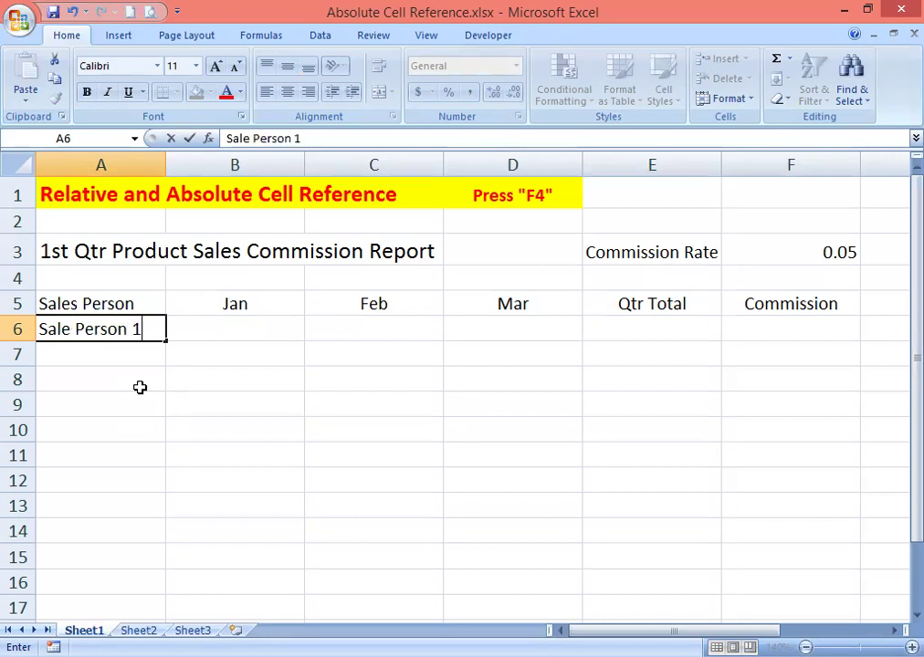
key(Return)
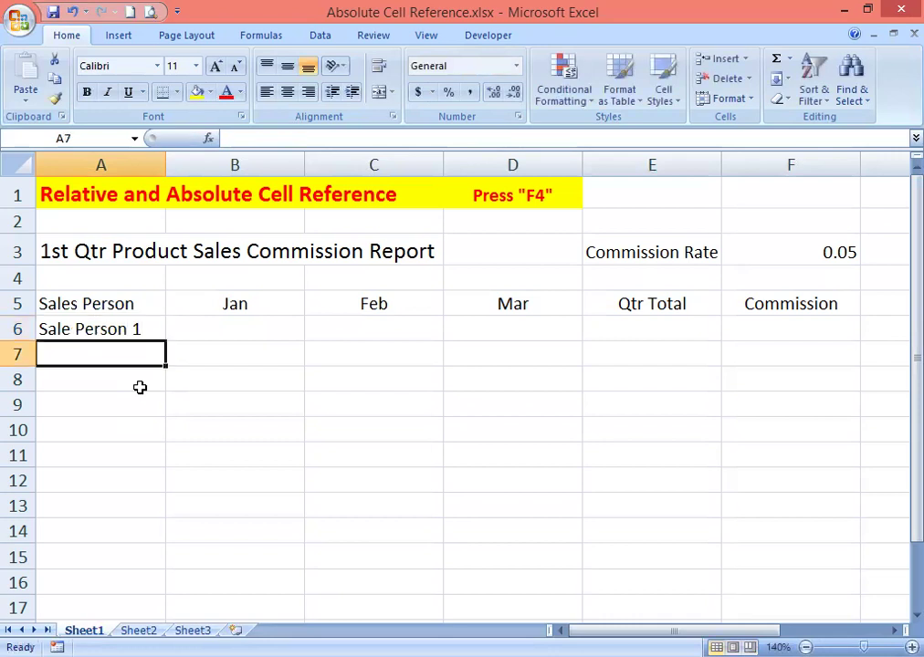
click(126, 331)
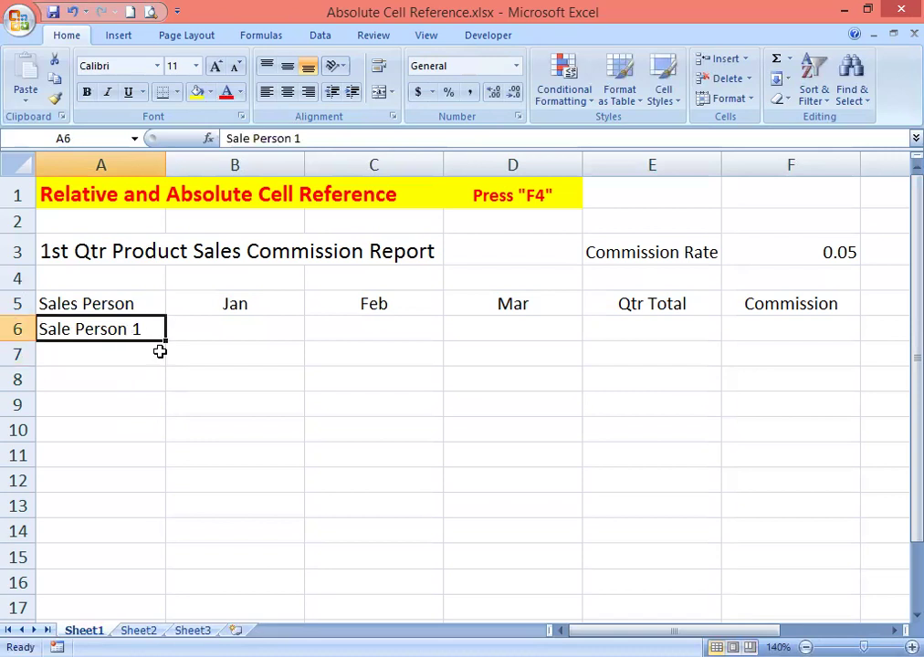
drag(165, 343, 163, 561)
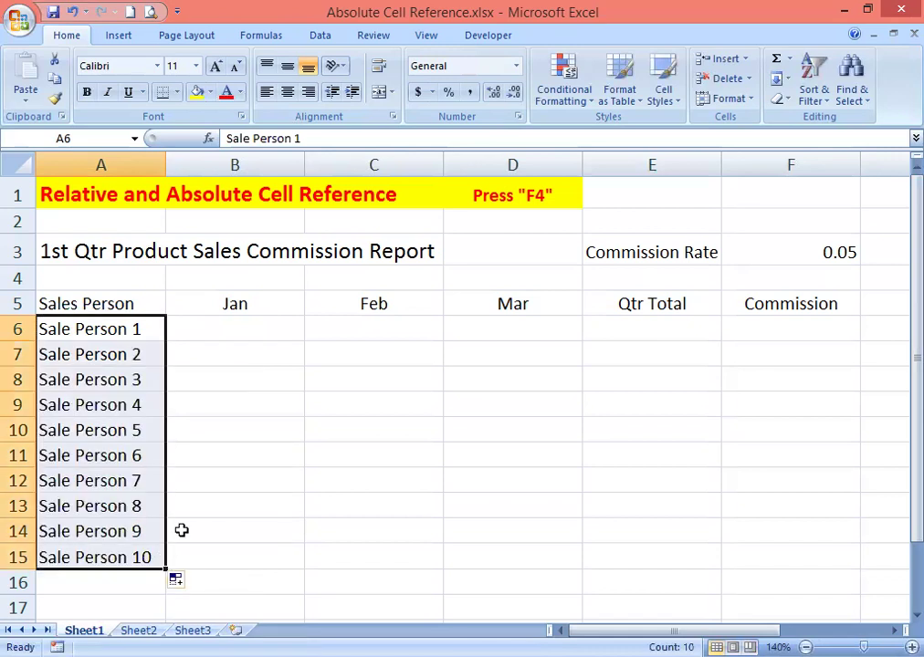
click(226, 332)
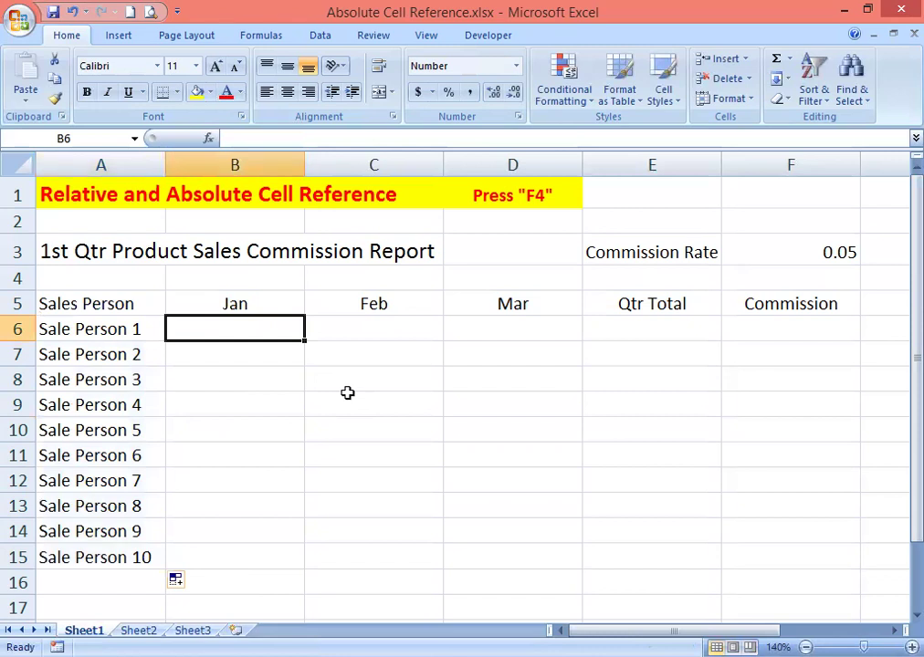
Step: Enter =RANDBETWEEN(100000,200000) in B6 as Sale Person 1's January sales
text(=)
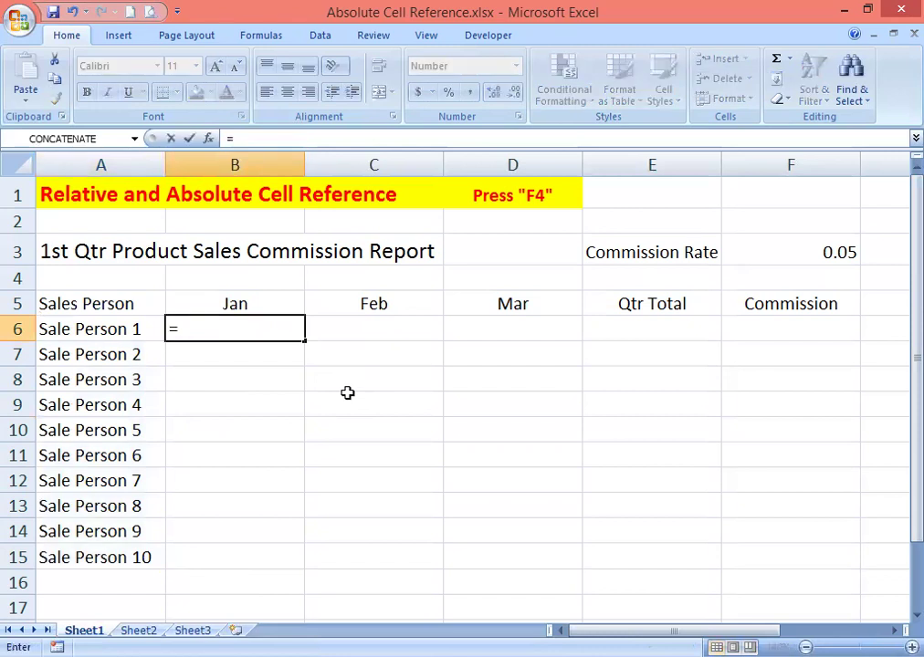
text(ra)
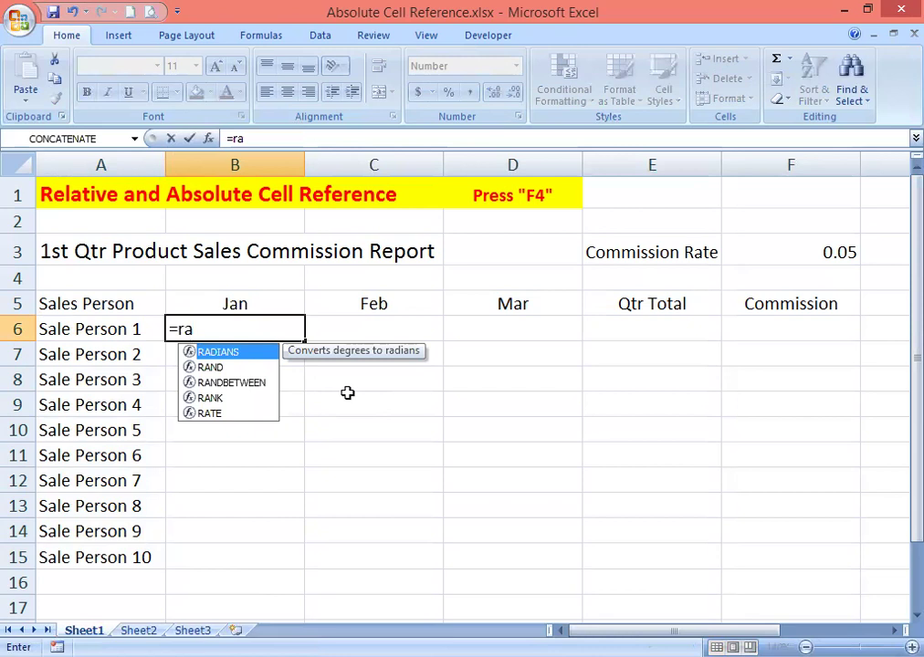
text(nd)
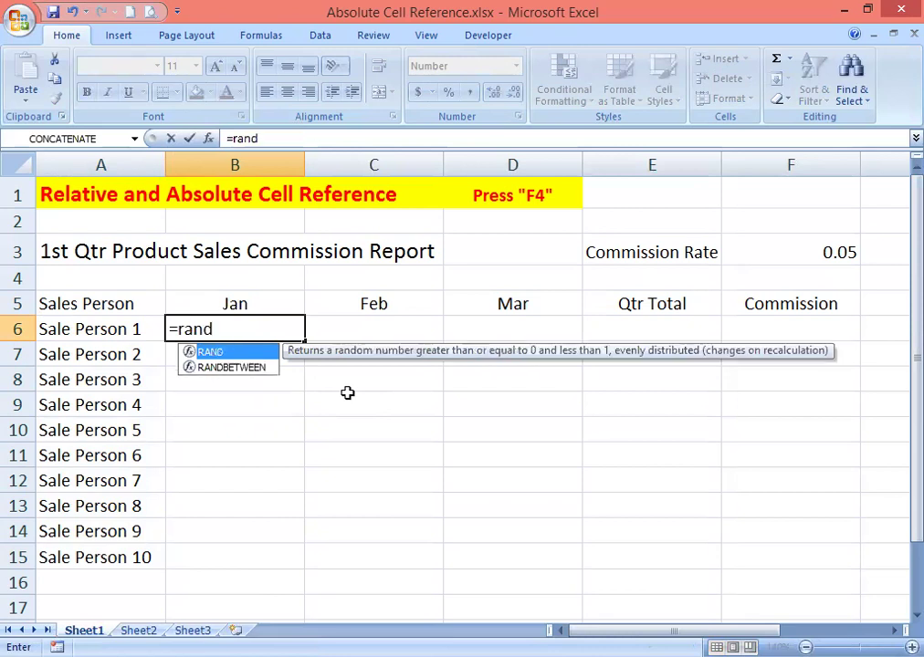
click(245, 368)
double_click(236, 366)
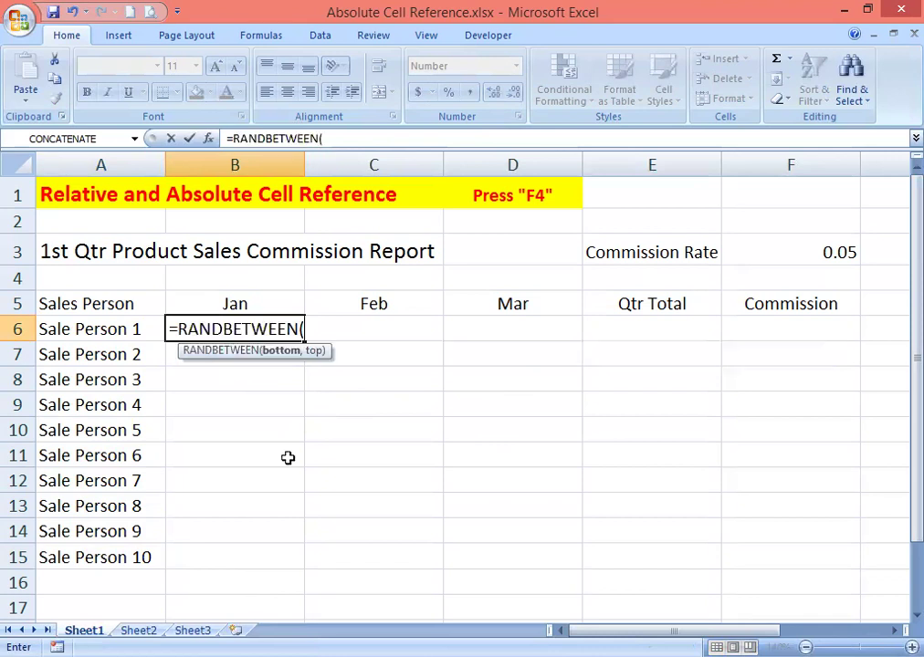
text(100000)
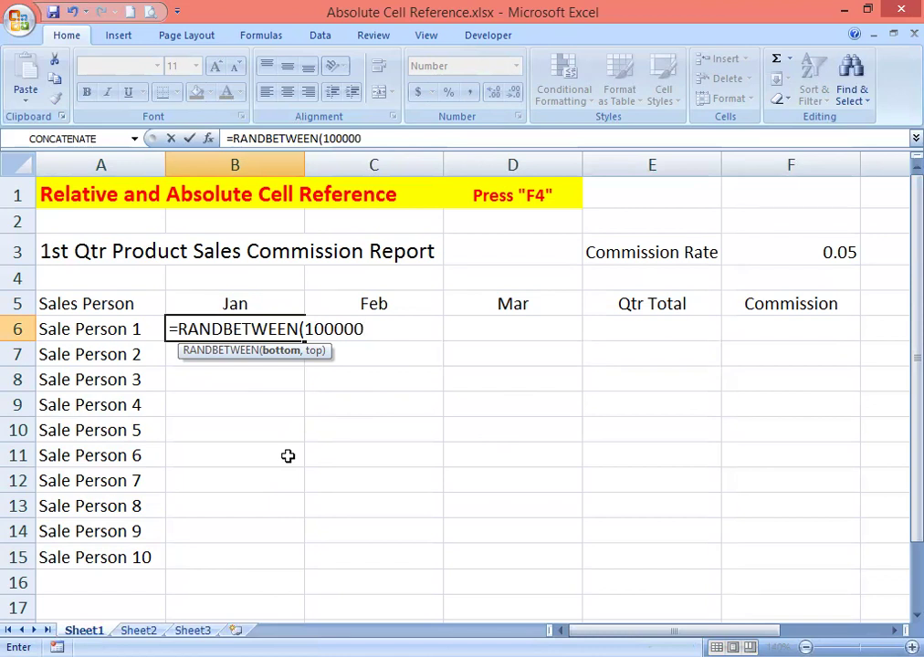
text(,2)
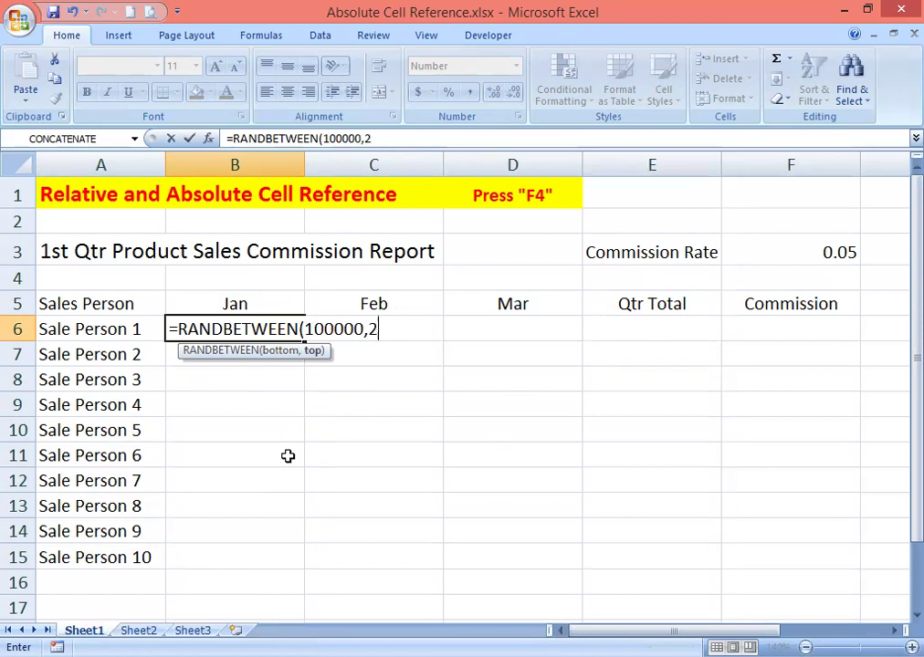
text(00000)
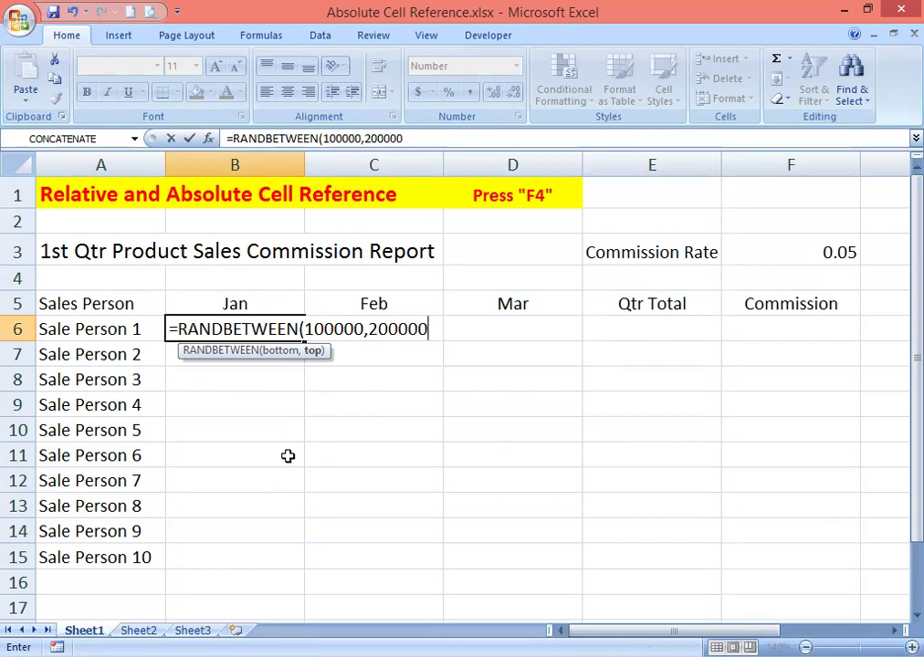
text())
key(Return)
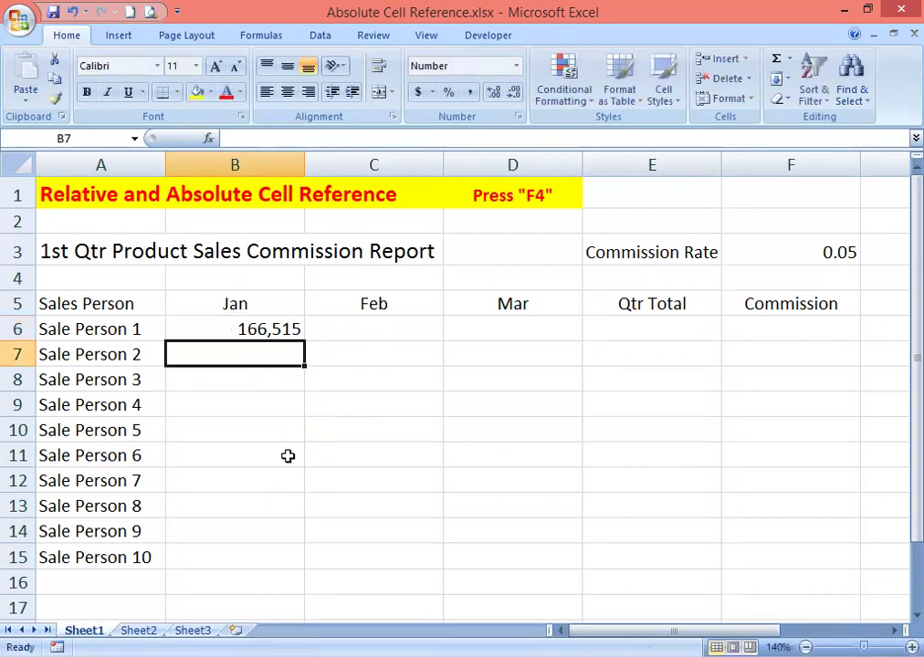
click(257, 324)
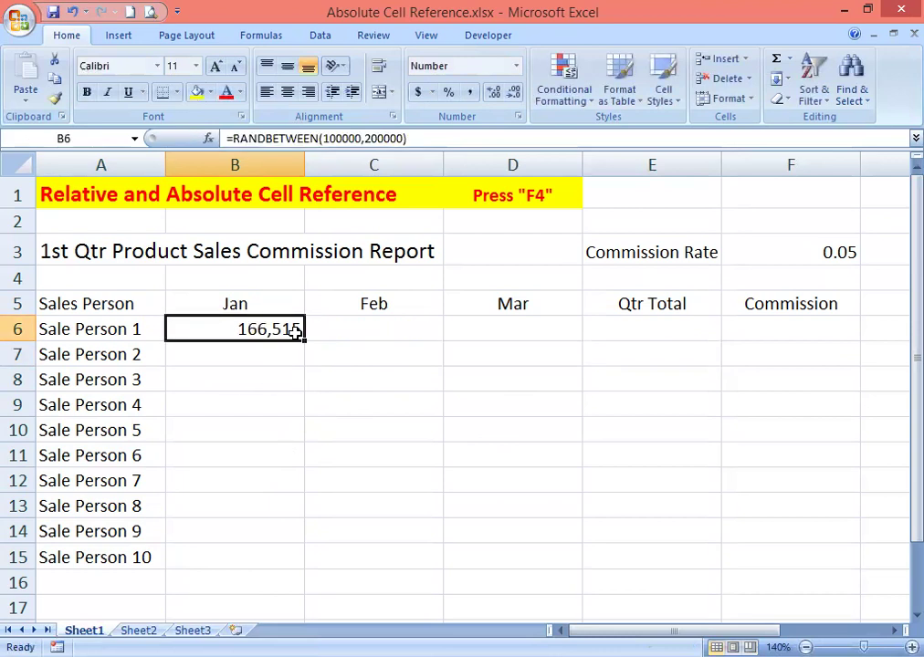
Step: Copy B6's random formula across Jan–Mar and down to row 15, filling B6:D15
drag(307, 342, 568, 562)
click(615, 331)
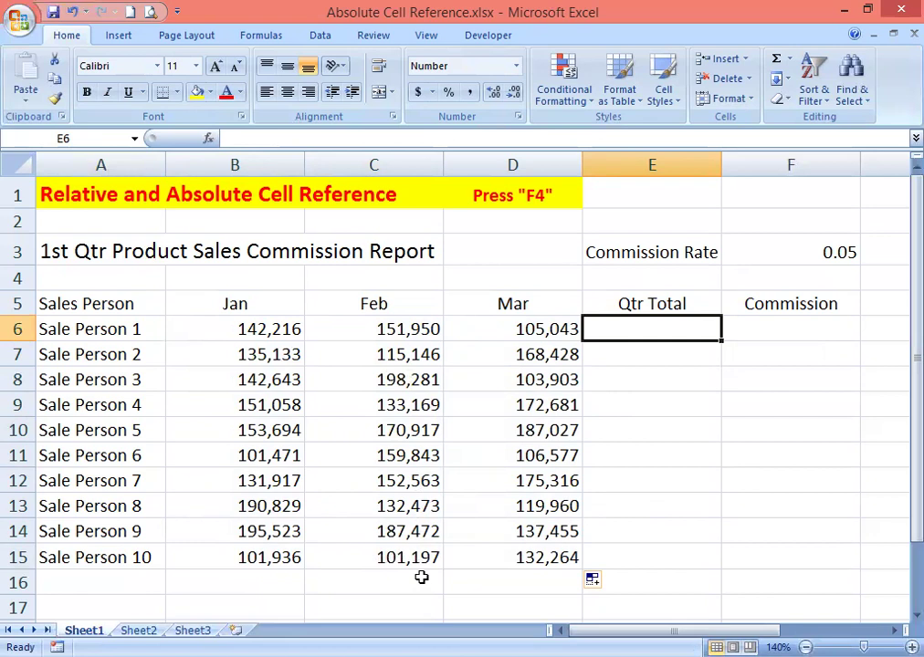
Step: Use AutoSum to put =SUM(B6:D6) in E6, totalling Sale Person 1's quarter at 424,657
click(776, 61)
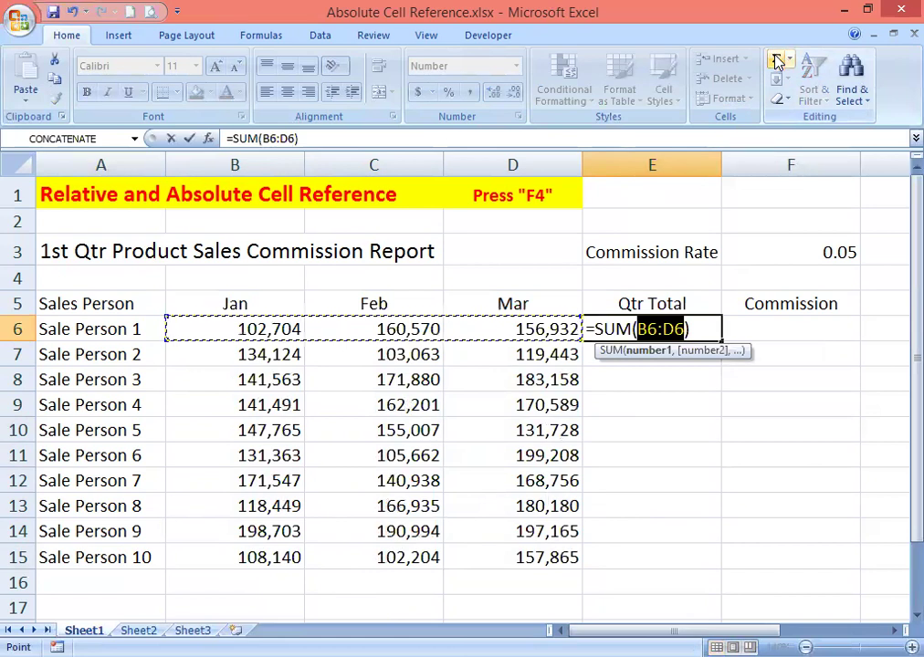
click(775, 61)
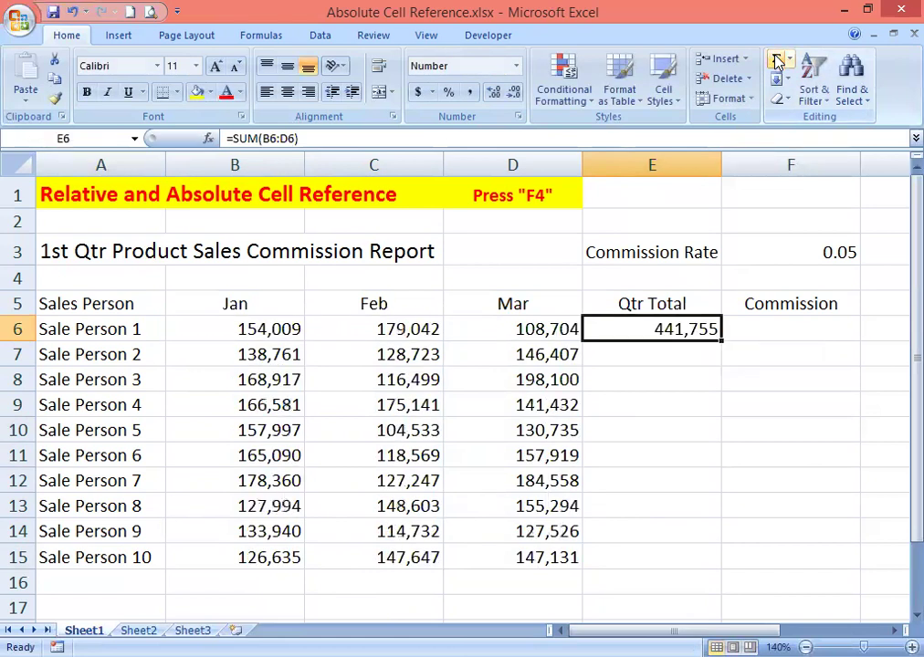
click(775, 61)
click(775, 60)
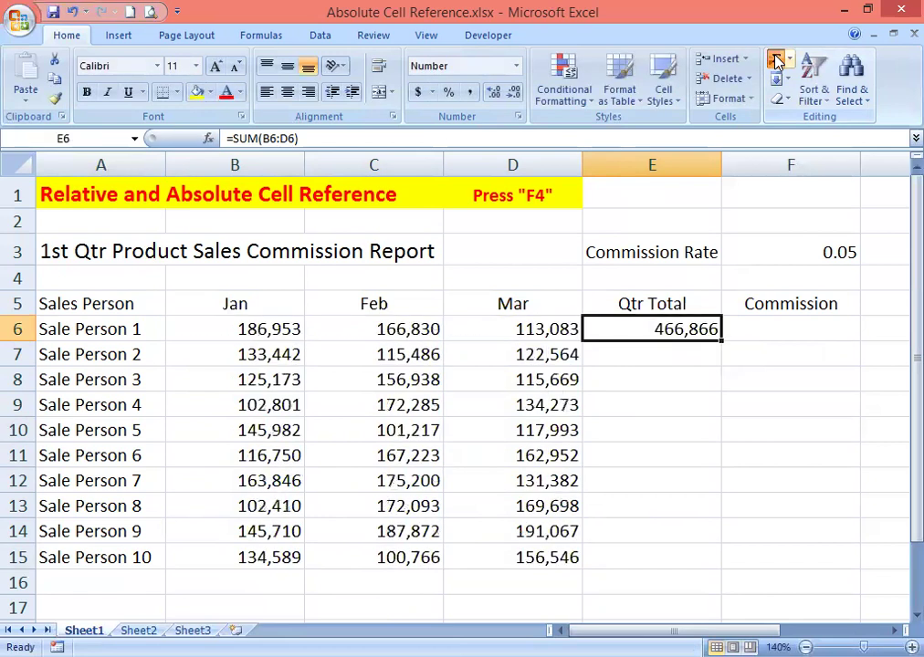
click(775, 60)
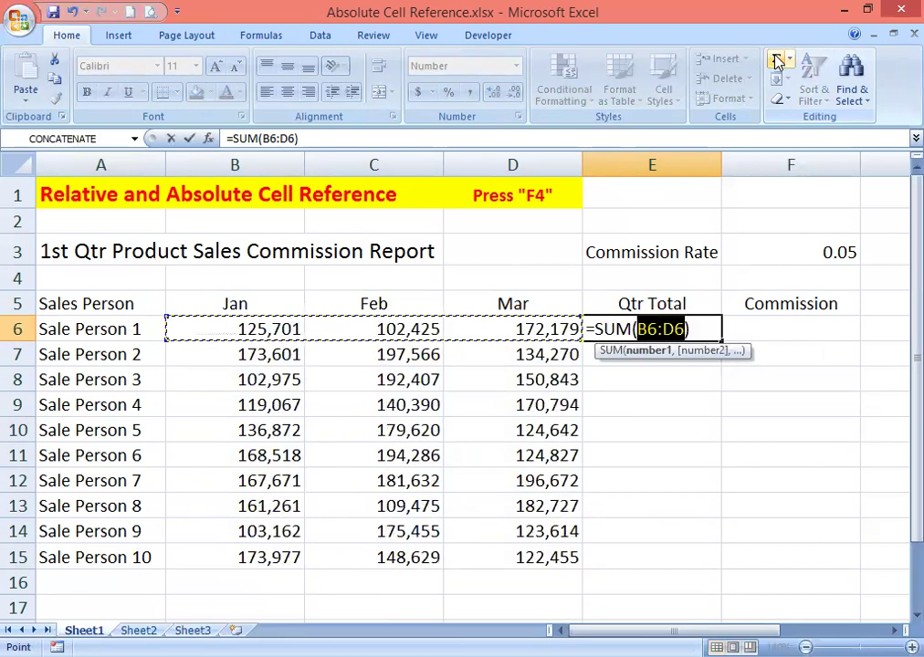
click(775, 61)
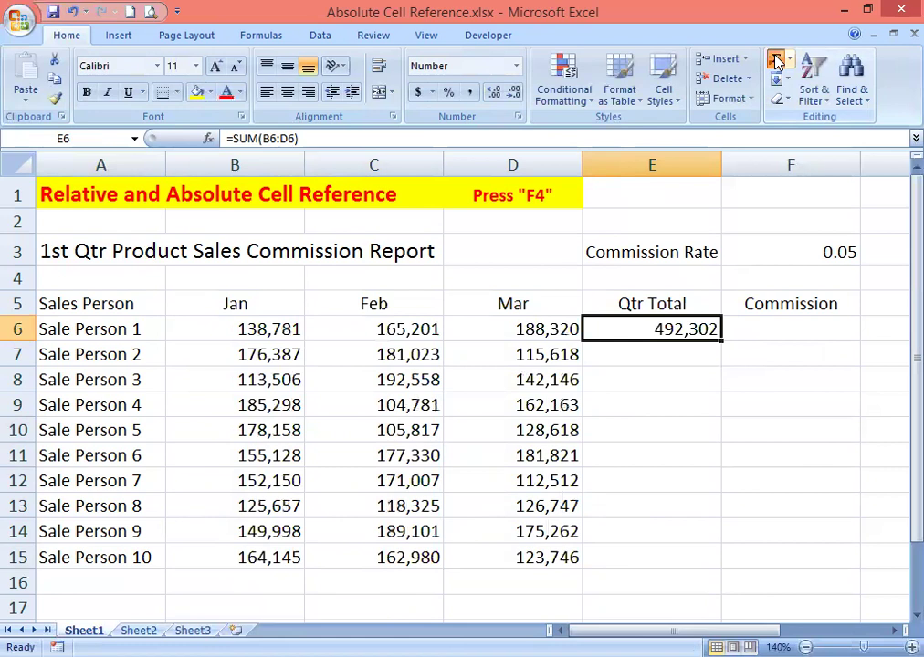
click(775, 60)
click(775, 60)
click(775, 60)
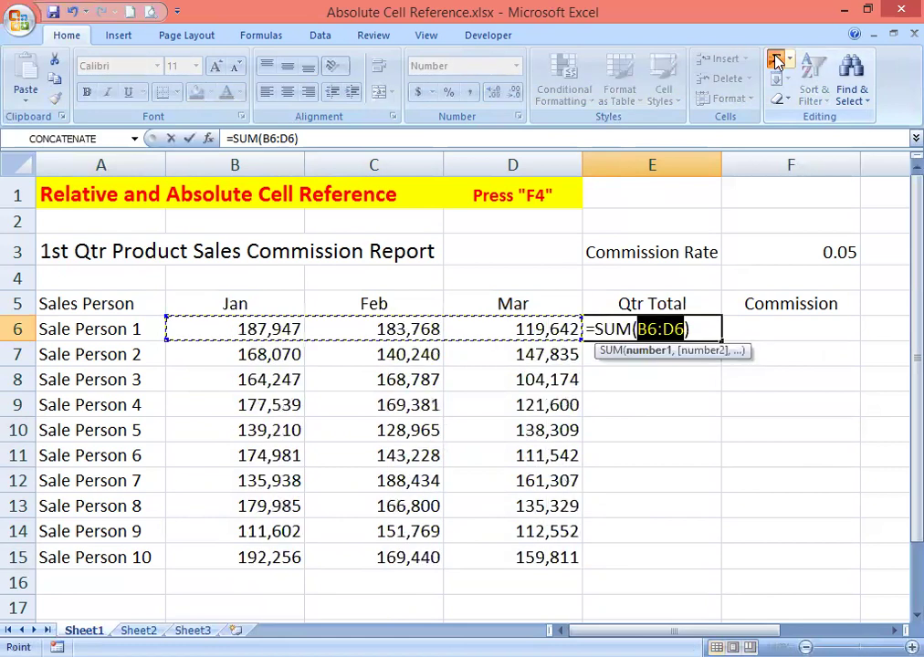
click(776, 60)
click(285, 330)
drag(284, 329, 493, 550)
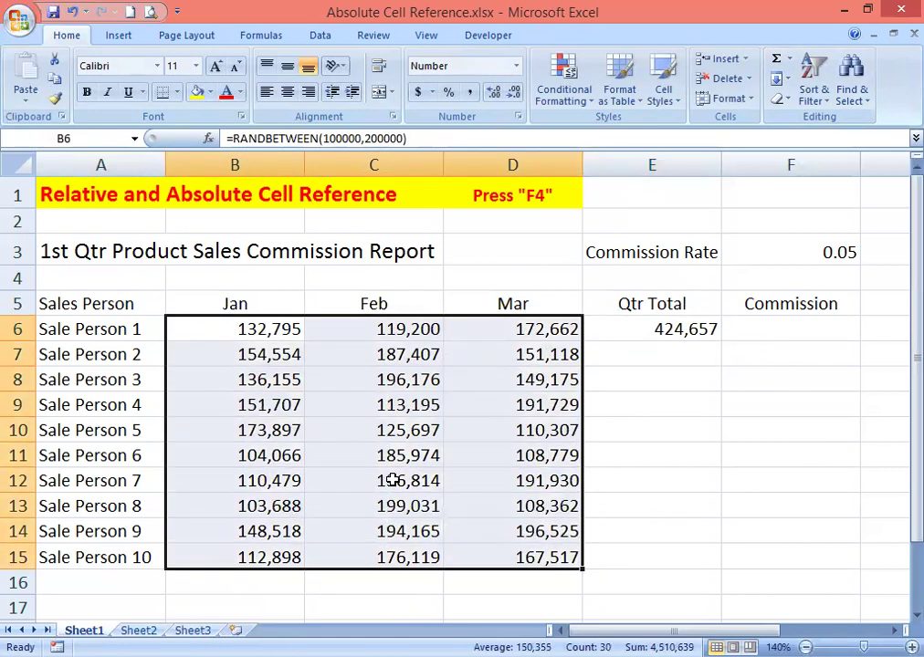
Step: Copy B6:D15 and paste it back as values only, fixing the random sales
right_click(355, 418)
click(409, 161)
right_click(255, 448)
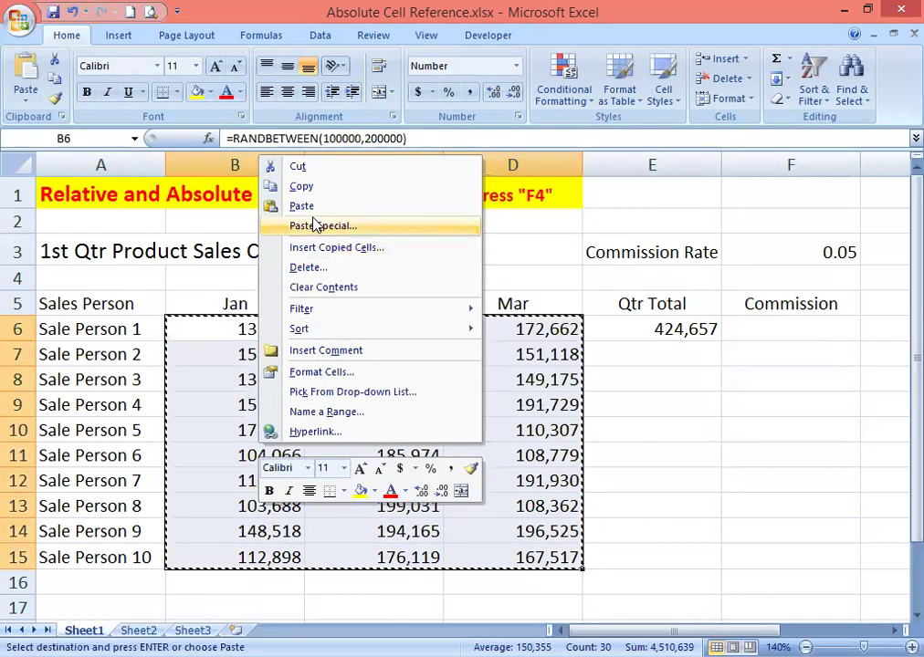
key(s)
click(193, 148)
click(356, 335)
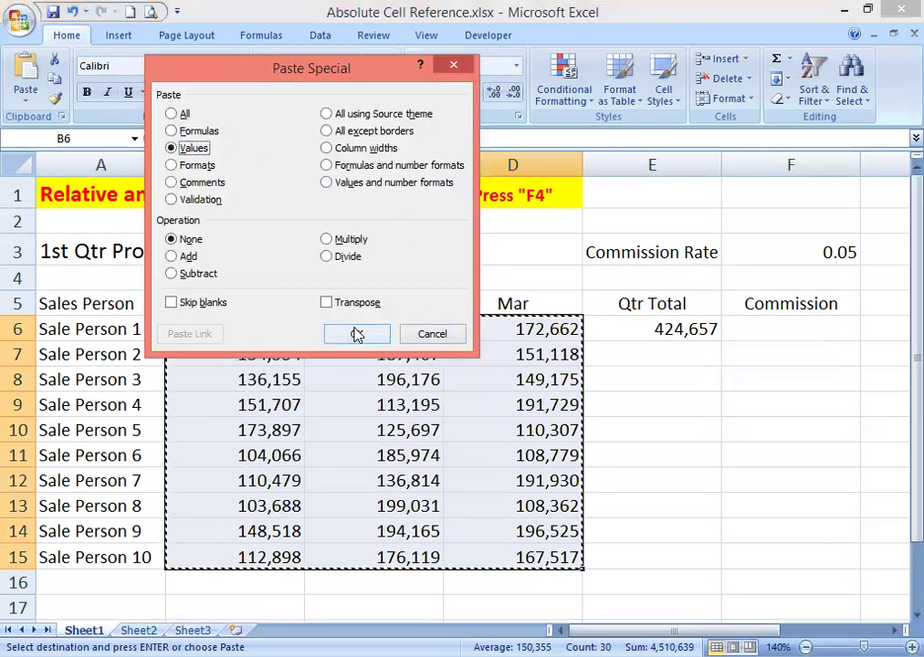
click(356, 334)
click(662, 333)
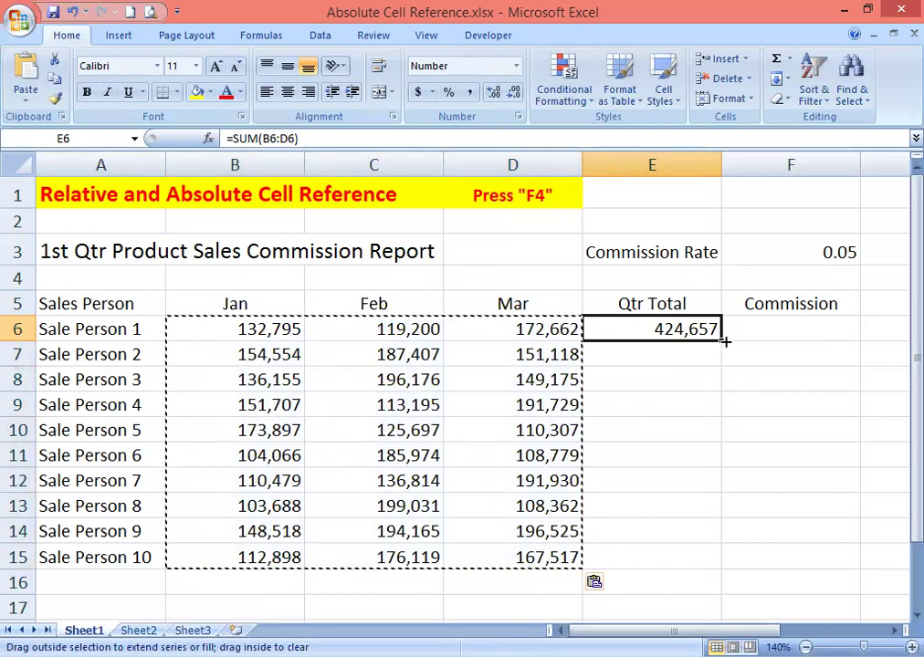
Step: Copy the Qtr Total to E7 and re-confirm =SUM(B6:D6) and =SUM(B7:D7)
drag(724, 342, 726, 363)
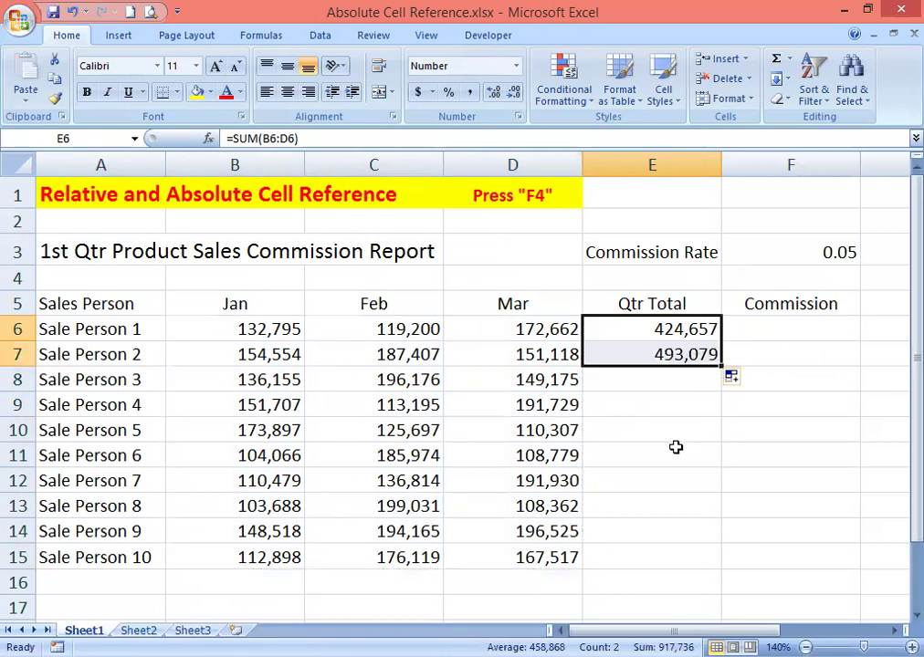
click(649, 337)
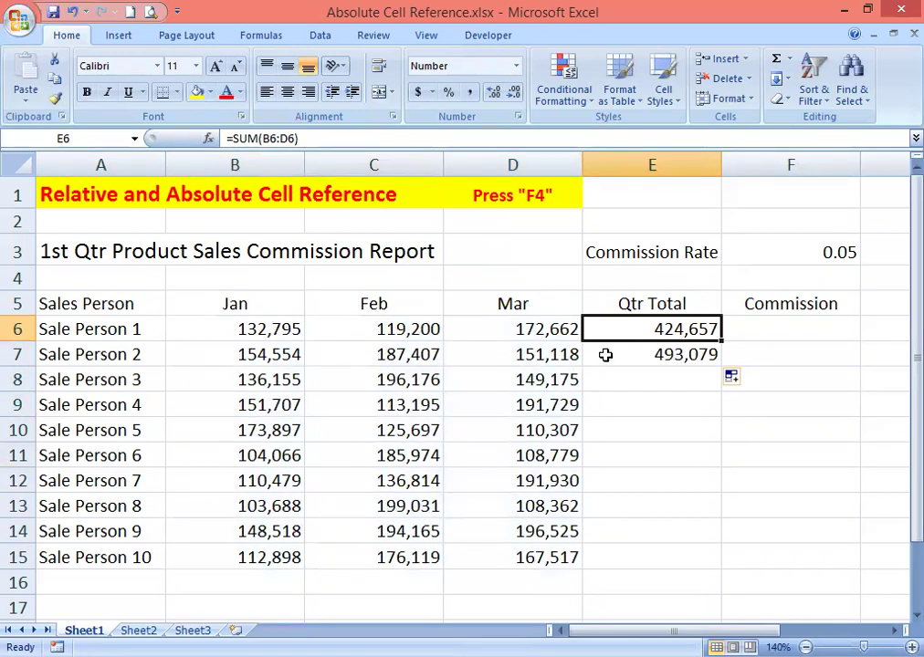
click(689, 356)
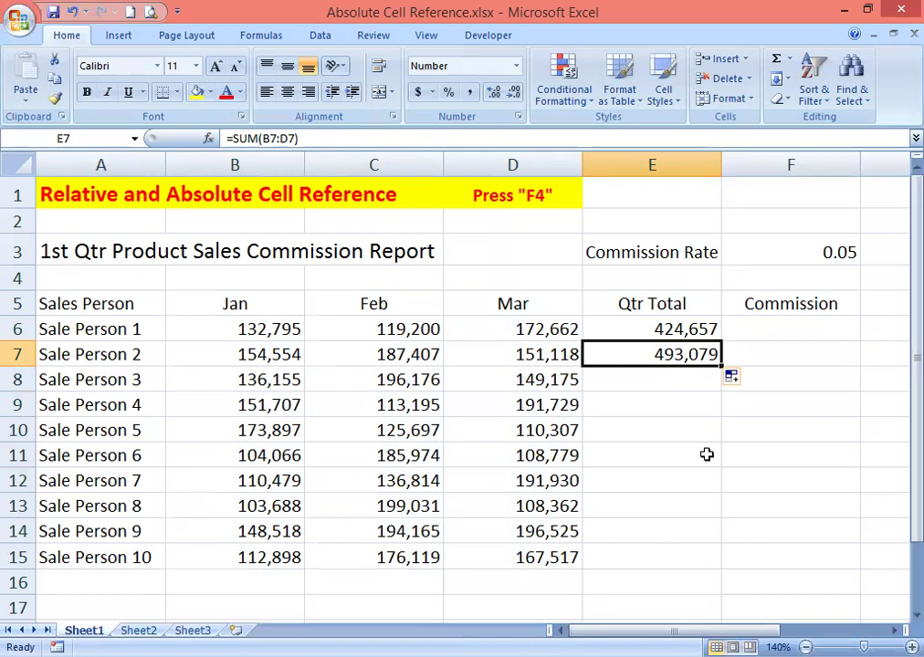
click(650, 329)
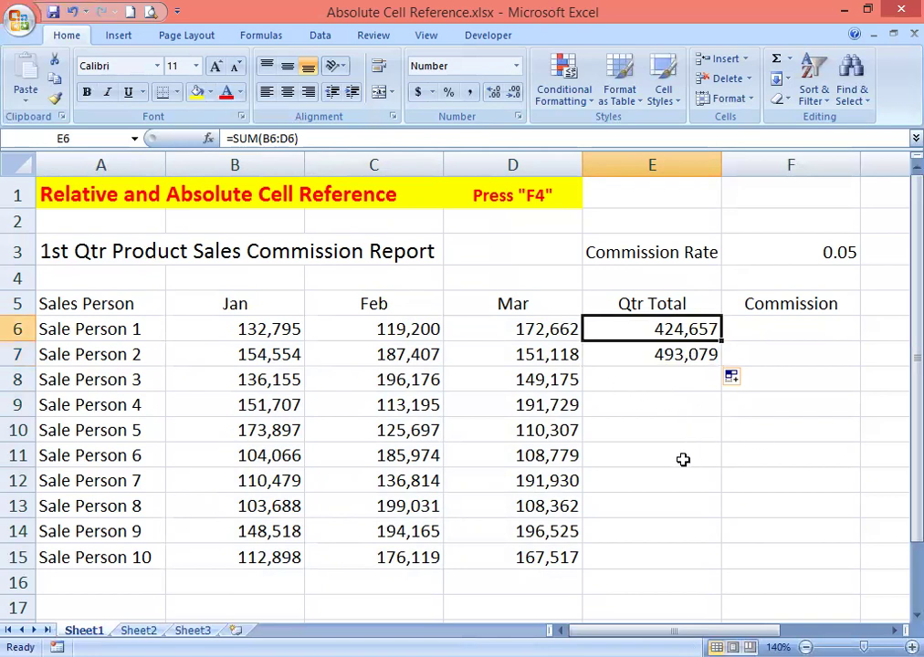
key(F2)
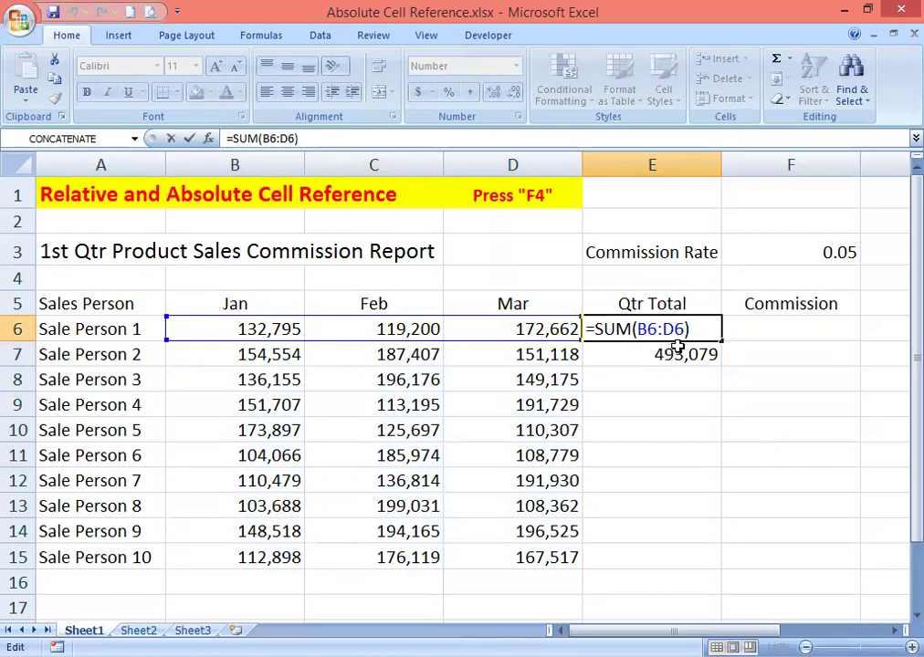
key(Return)
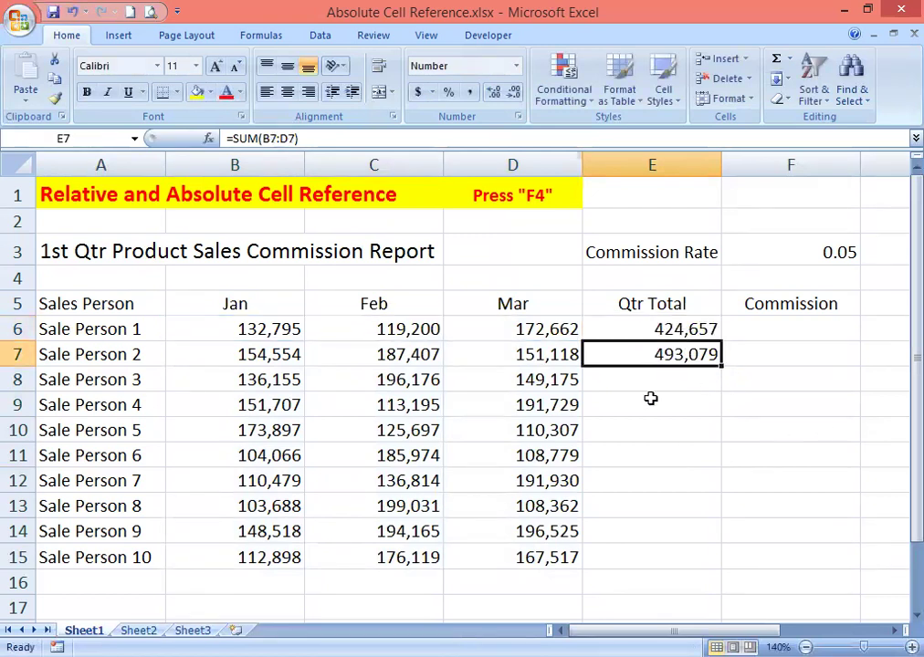
key(F2)
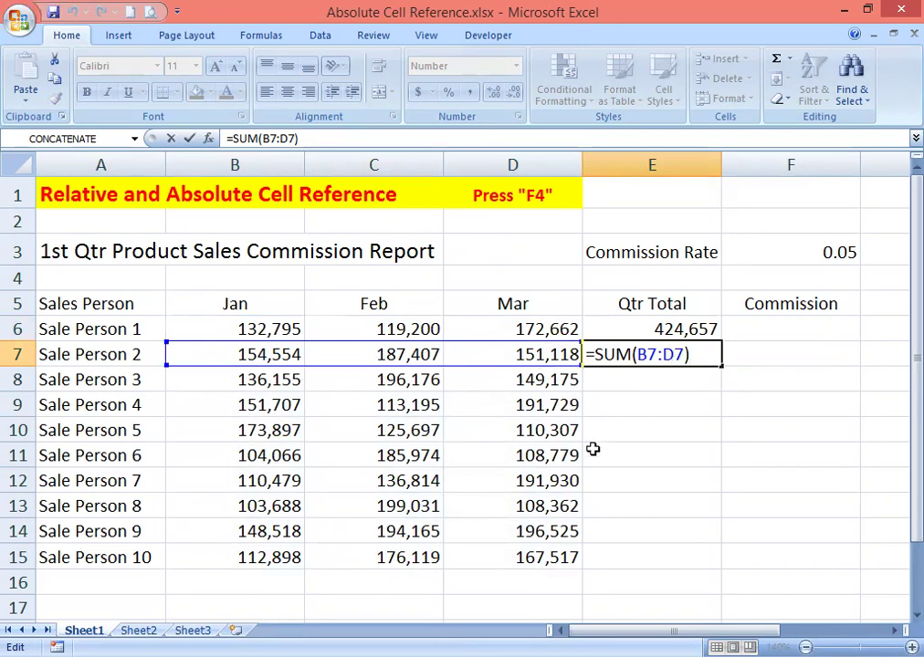
key(Return)
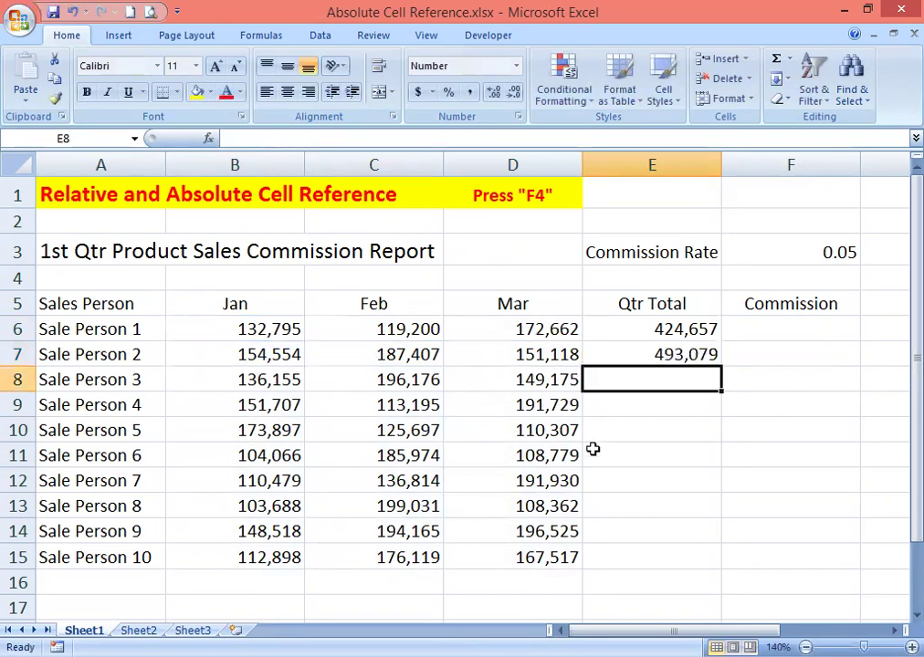
Step: Fill the SUM formula from E7 down to E15
click(670, 356)
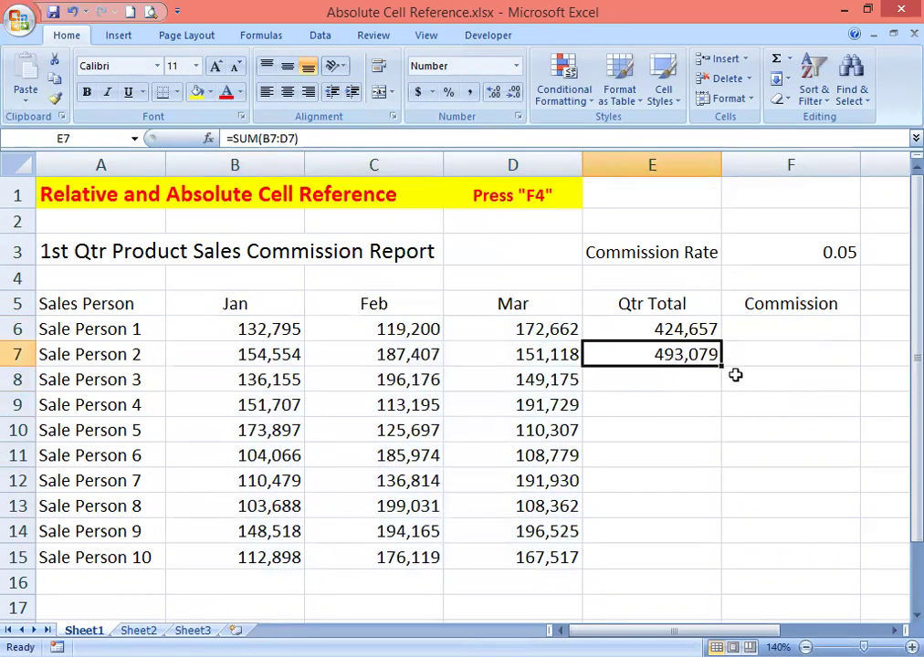
drag(721, 368, 711, 568)
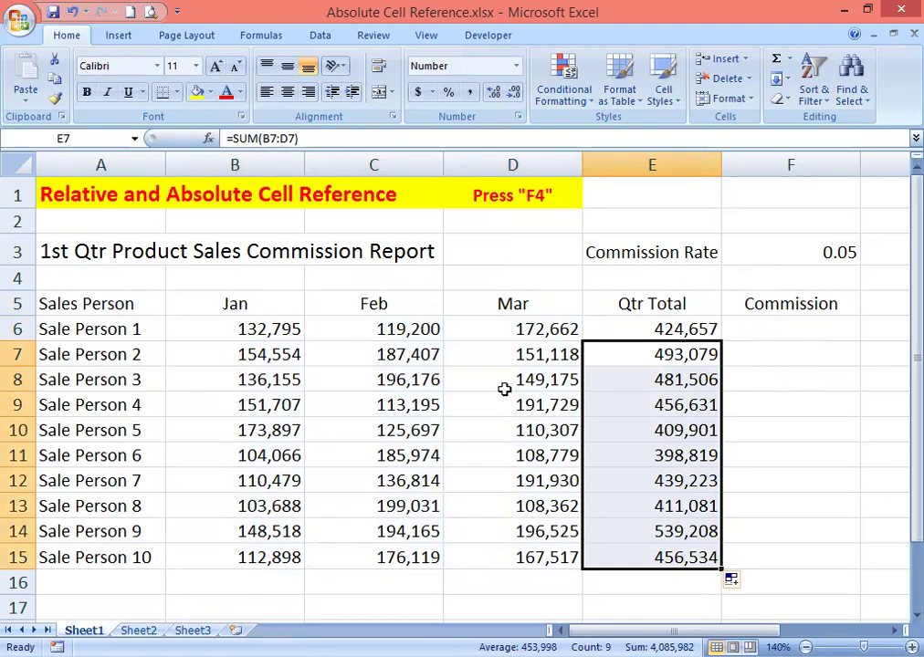
click(775, 330)
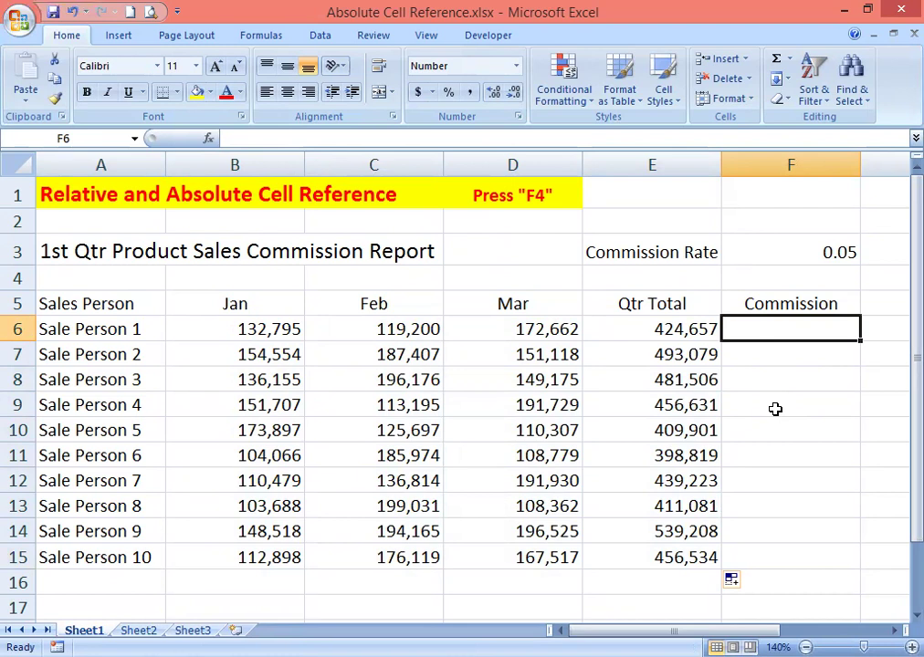
Step: Enter =E6*F3 in F6, giving Sale Person 1 a commission of 21,233
text(=)
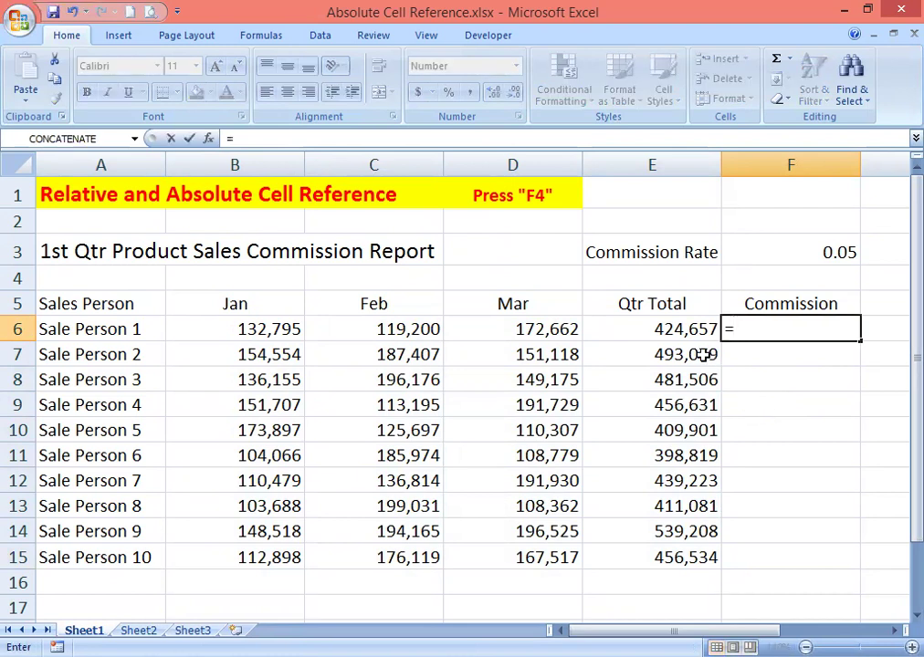
click(666, 326)
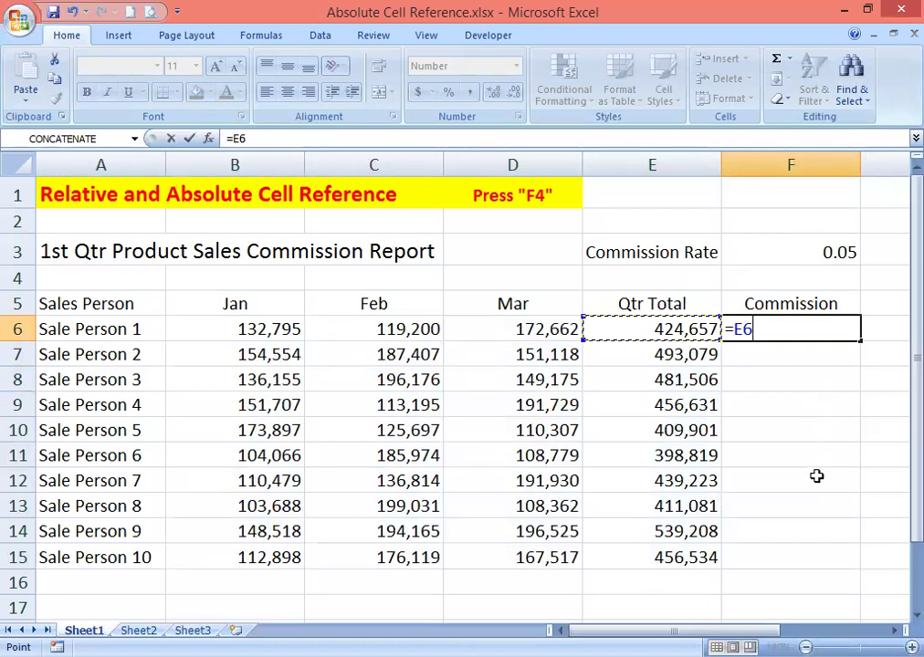
text(*)
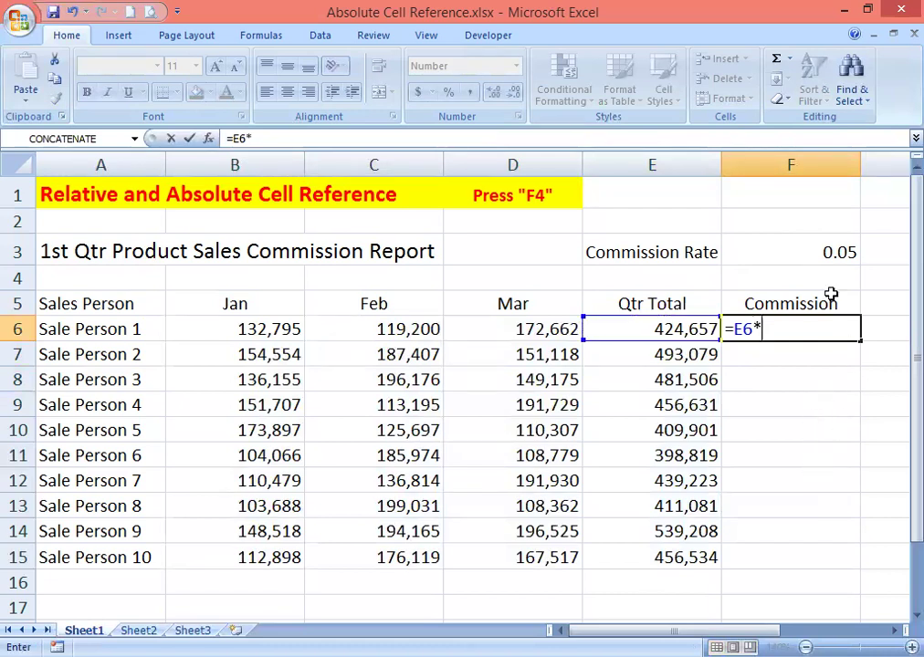
click(821, 252)
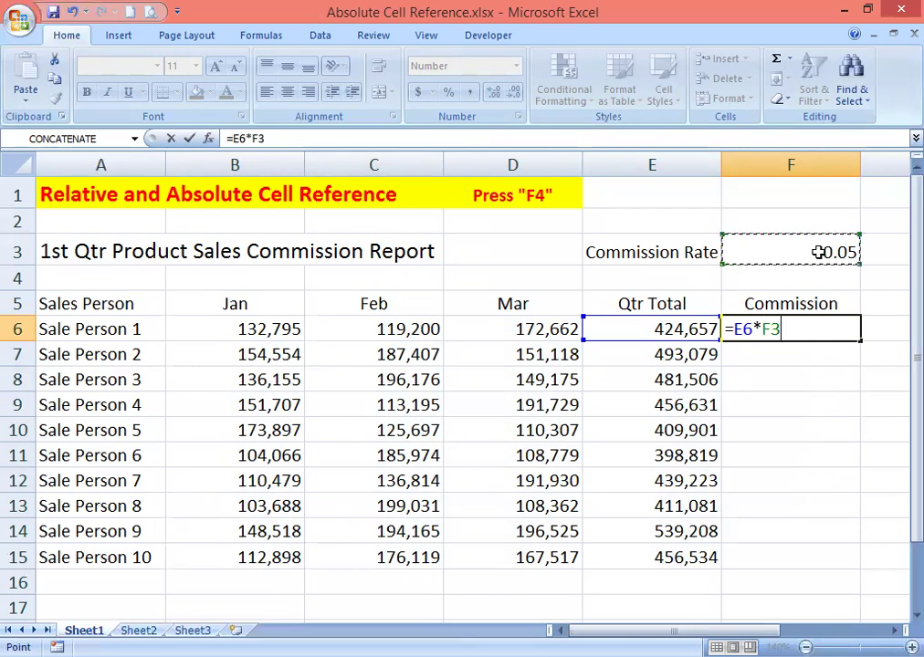
key(Return)
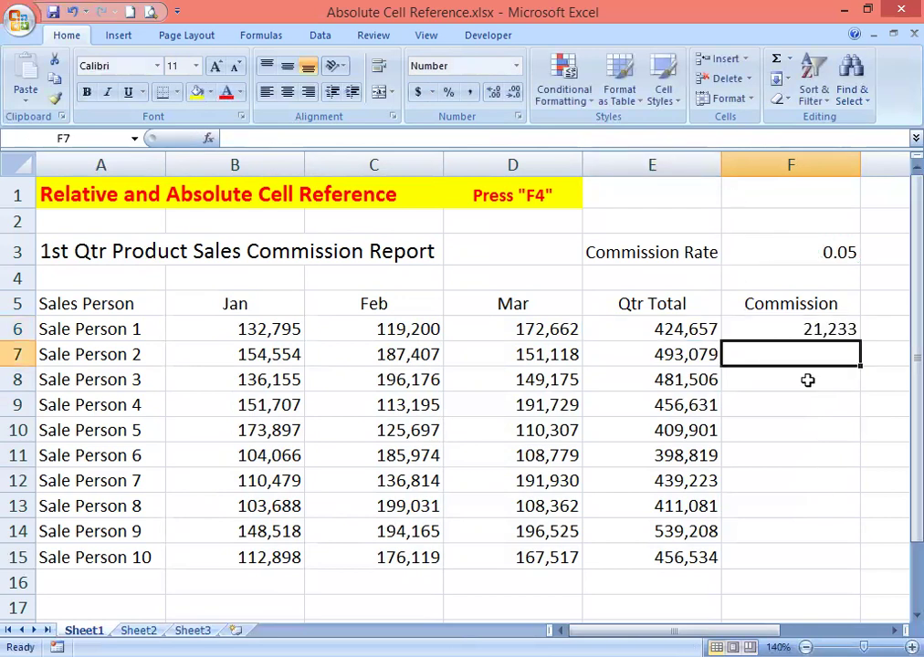
click(763, 329)
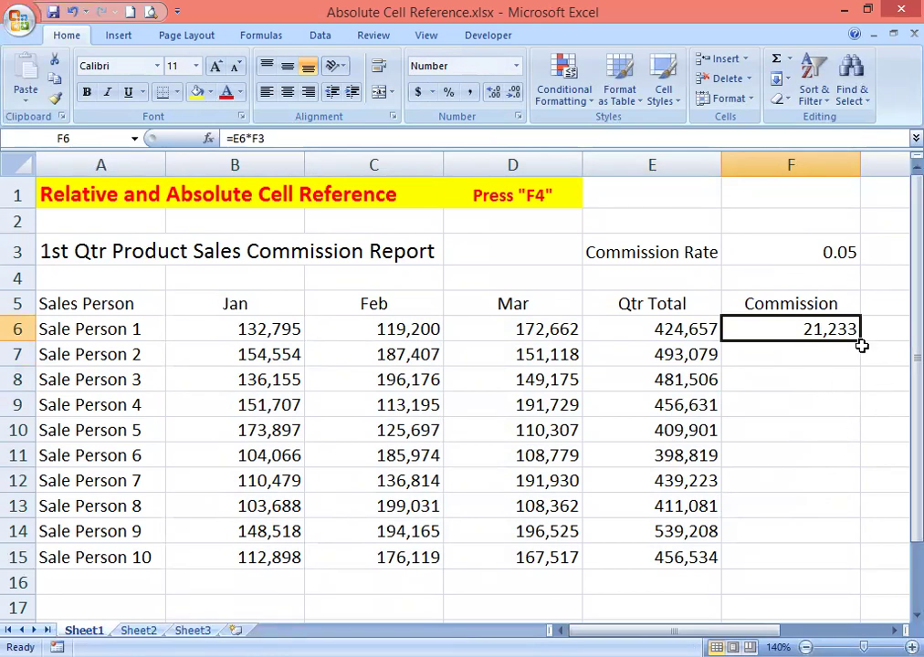
Step: Fill F6's formula down, then delete the erroneous 0, #VALUE! and #### results in F7:F15
drag(861, 342, 861, 563)
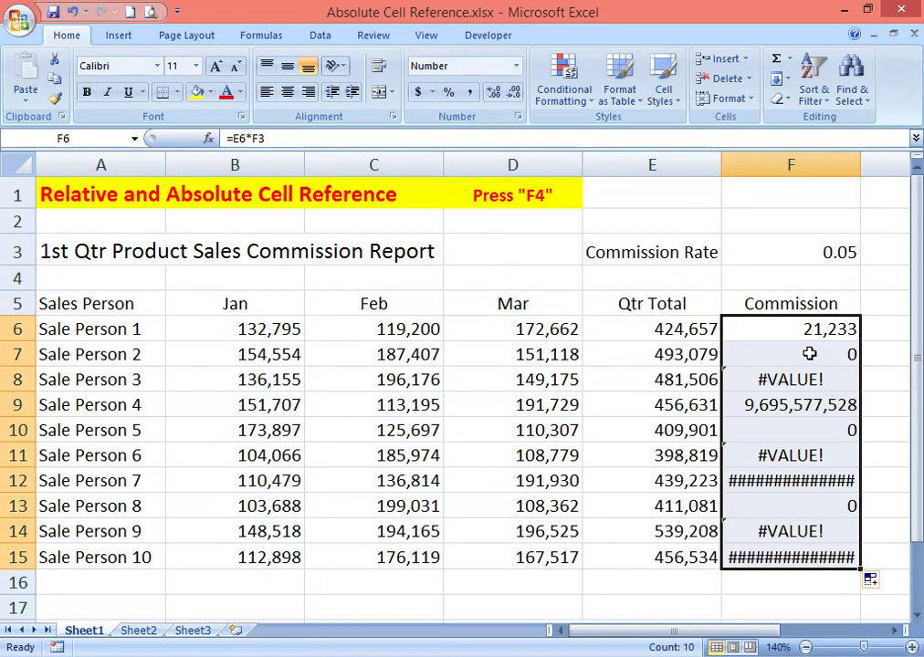
drag(809, 354, 815, 557)
key(Delete)
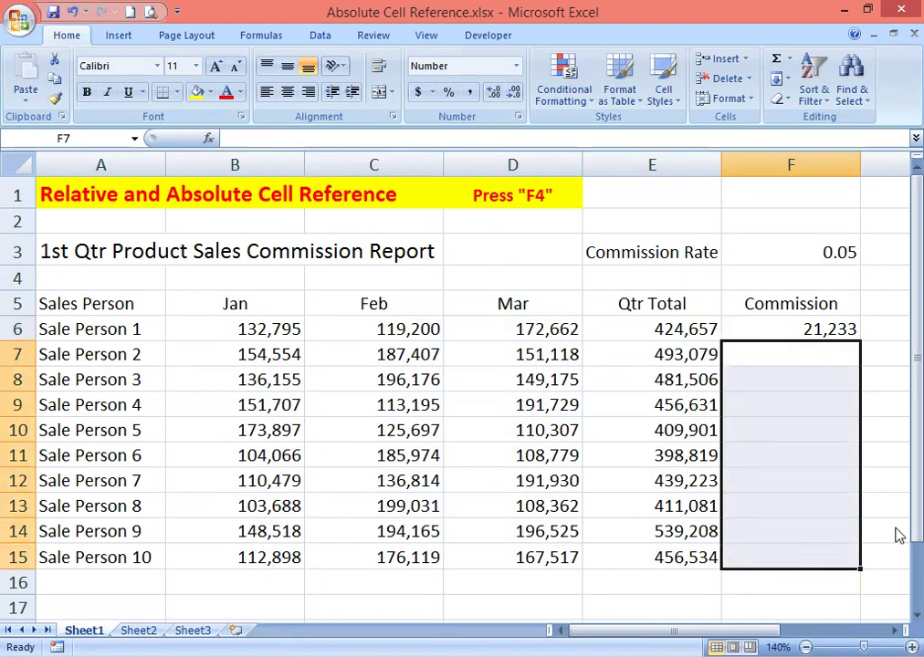
click(778, 330)
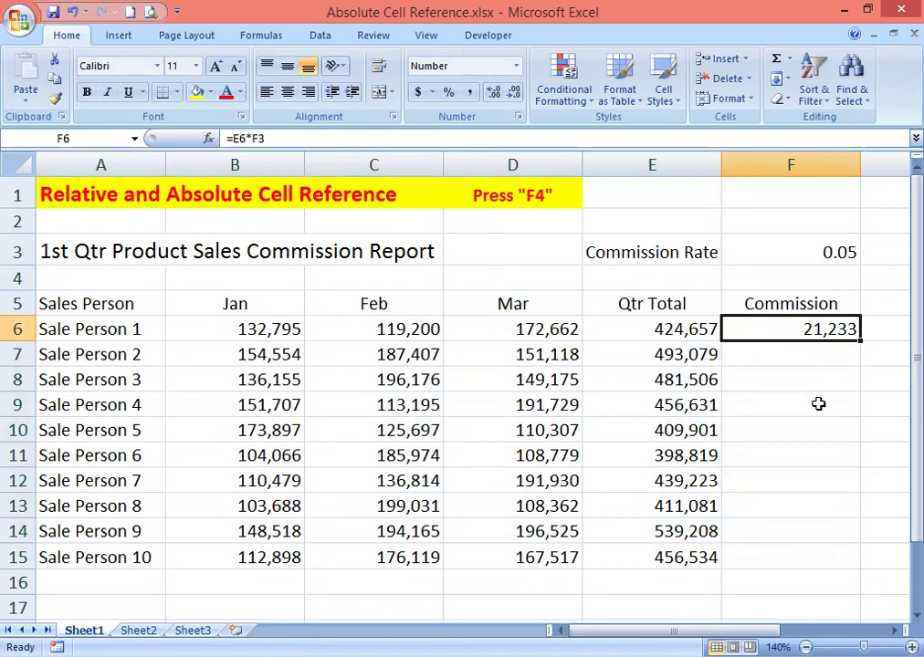
key(F2)
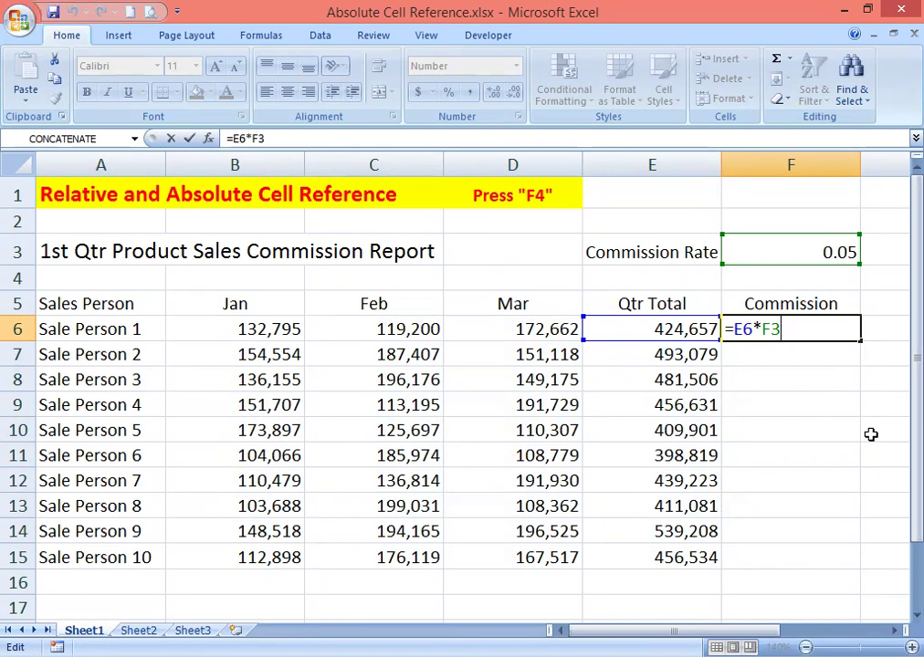
Step: Change F6 to =E6*$F$3 and copy it down to F15
key(F4)
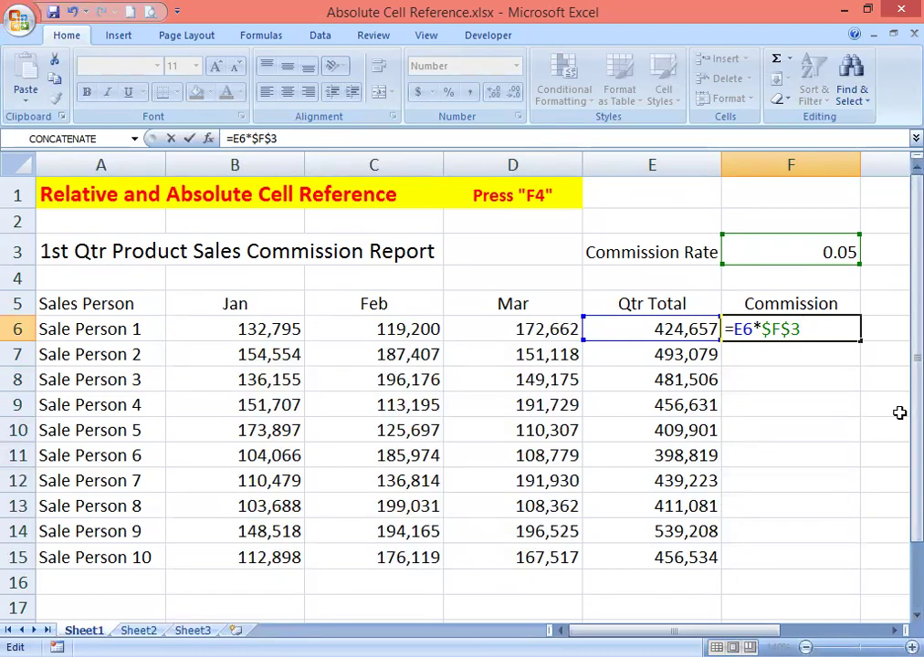
key(Return)
click(800, 331)
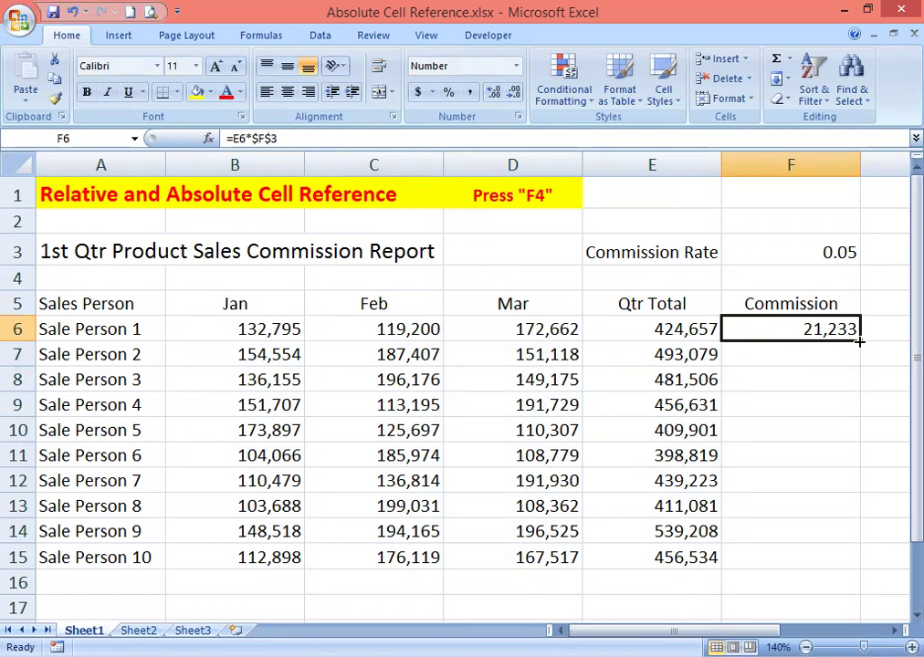
drag(860, 340, 855, 567)
Step: Check the commission formulas in F8, F6 and F9, then select the rate cell F3
click(815, 380)
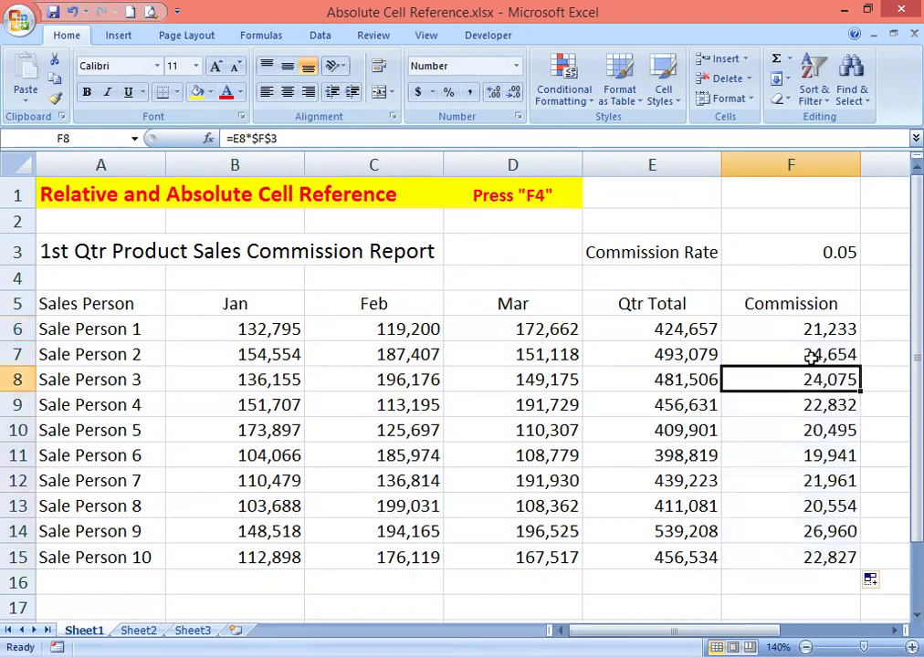
click(807, 332)
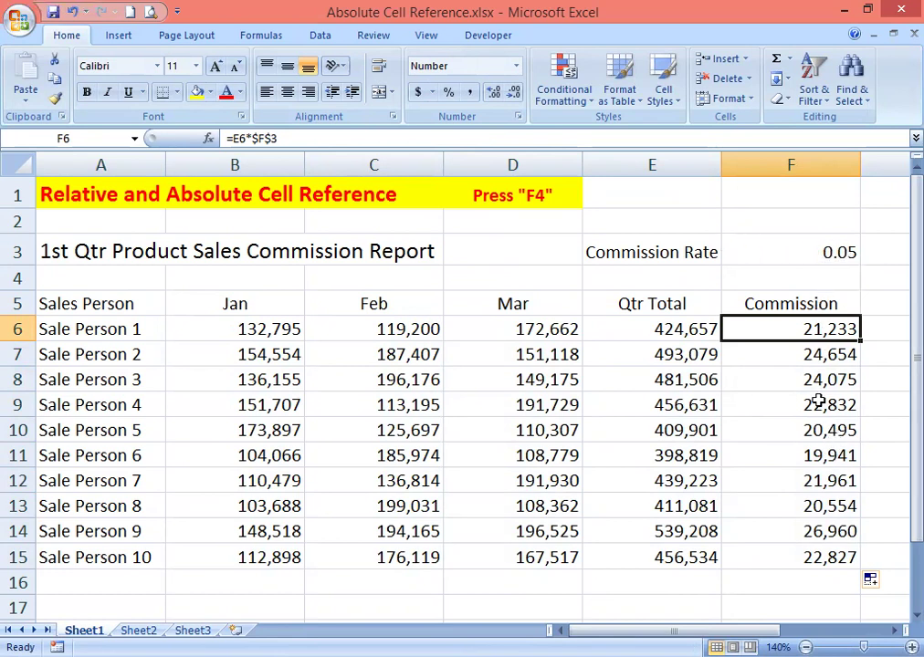
click(821, 404)
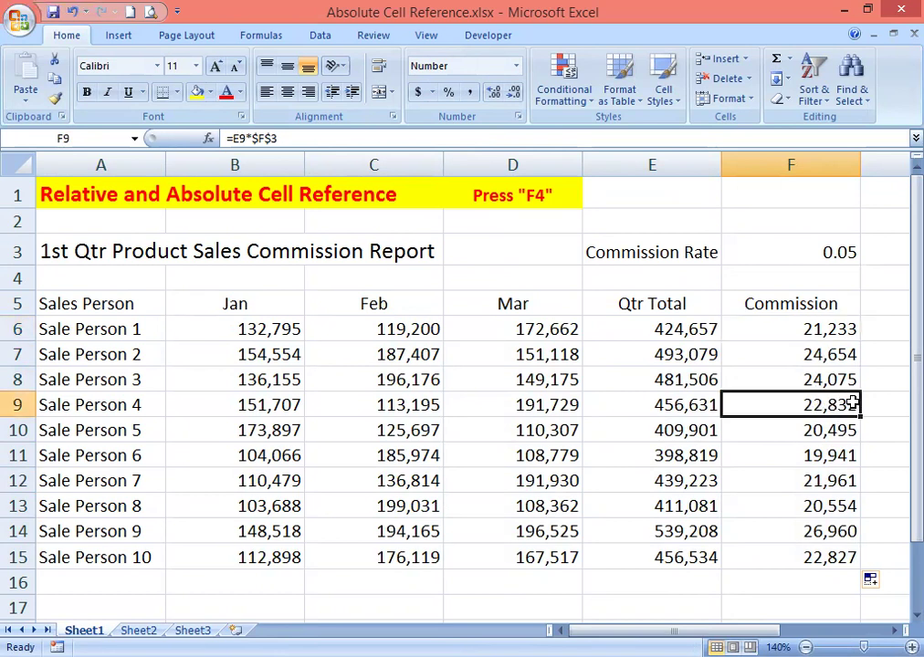
click(833, 256)
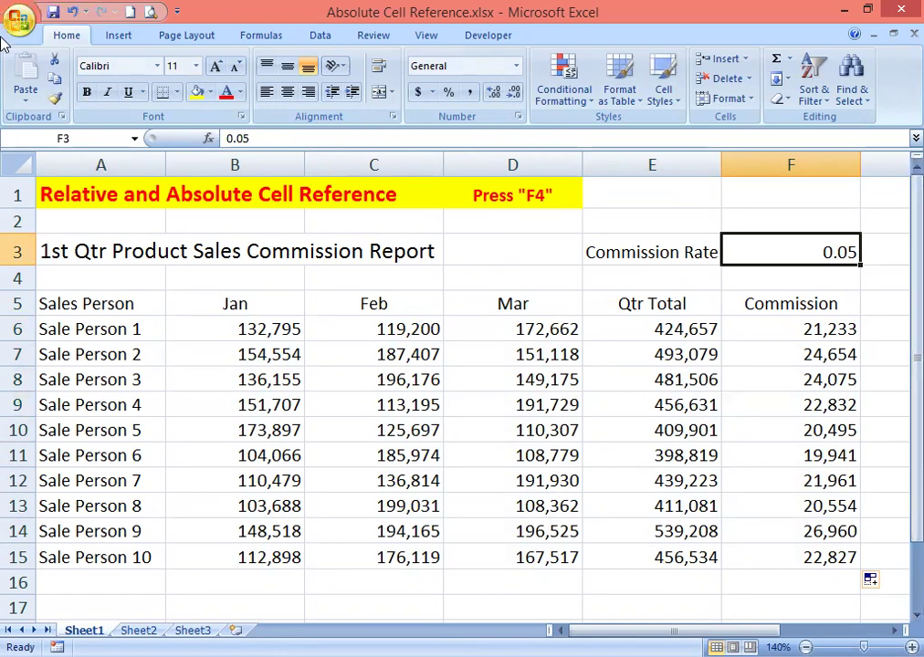
Step: Change the F3 commission rate to 0.08, then 0.1, and select the recalculated commissions F6:F15
text(0)
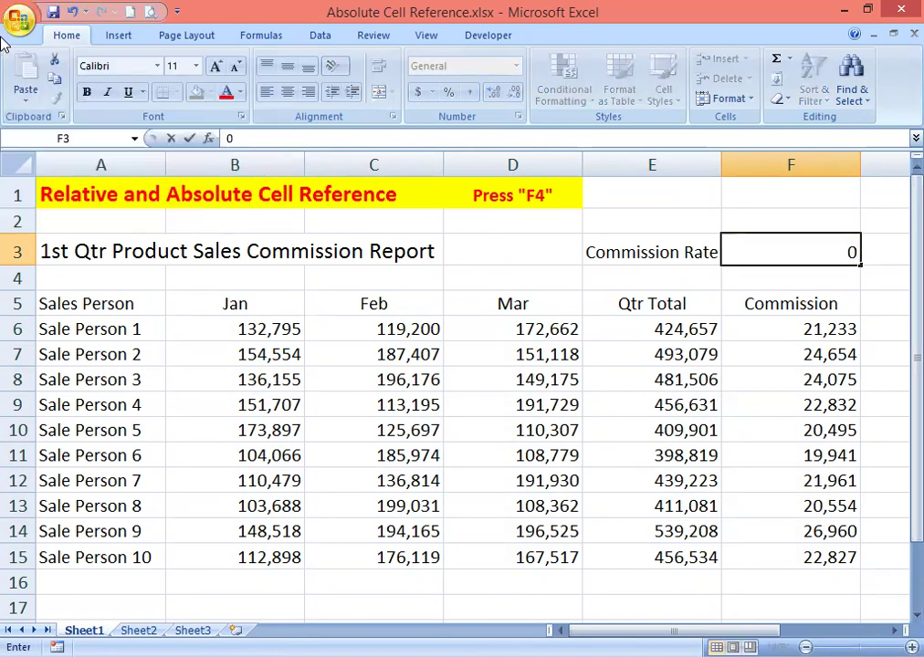
text(.08)
key(Return)
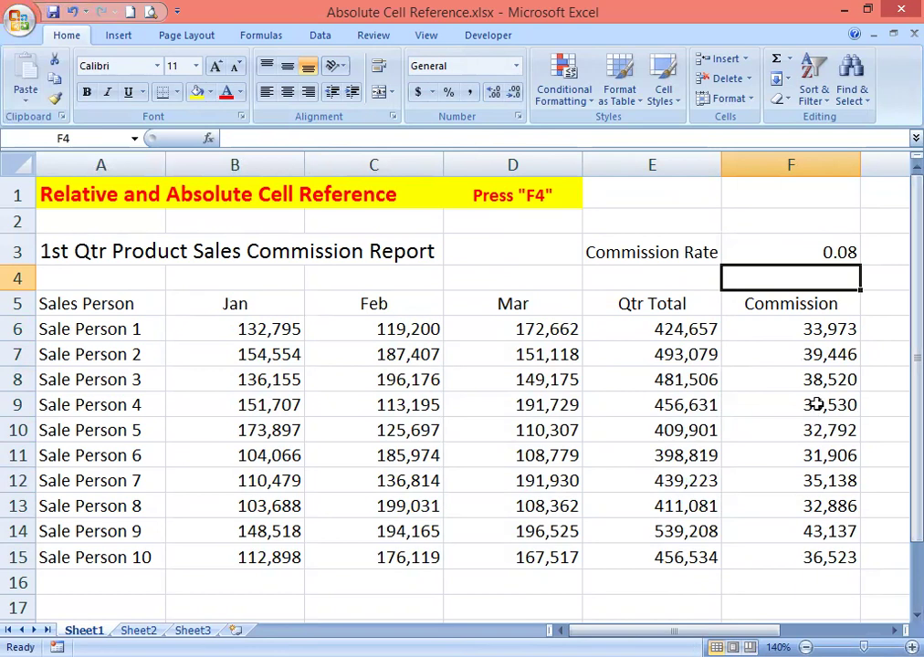
key(Up)
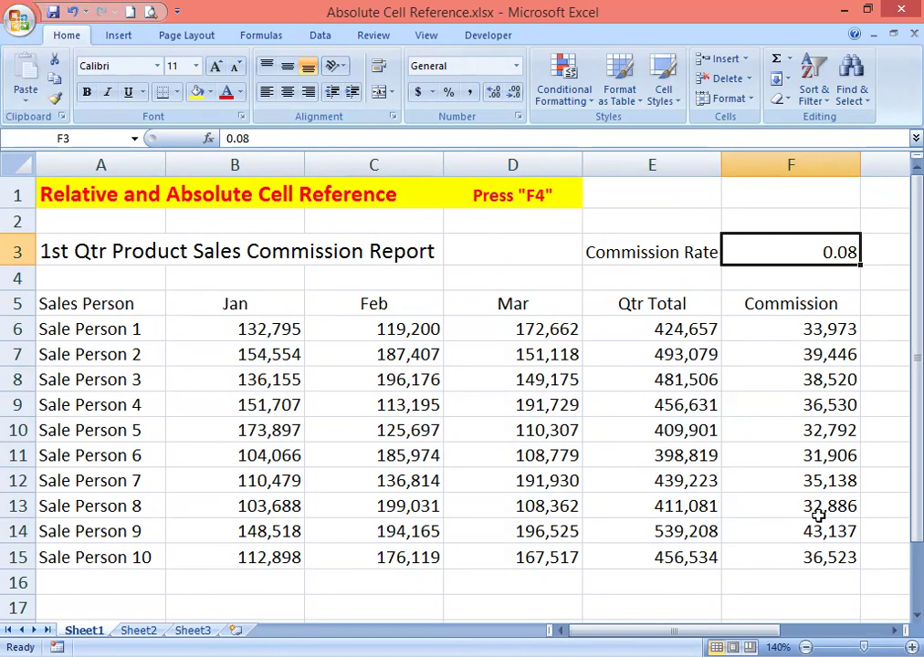
text(.10)
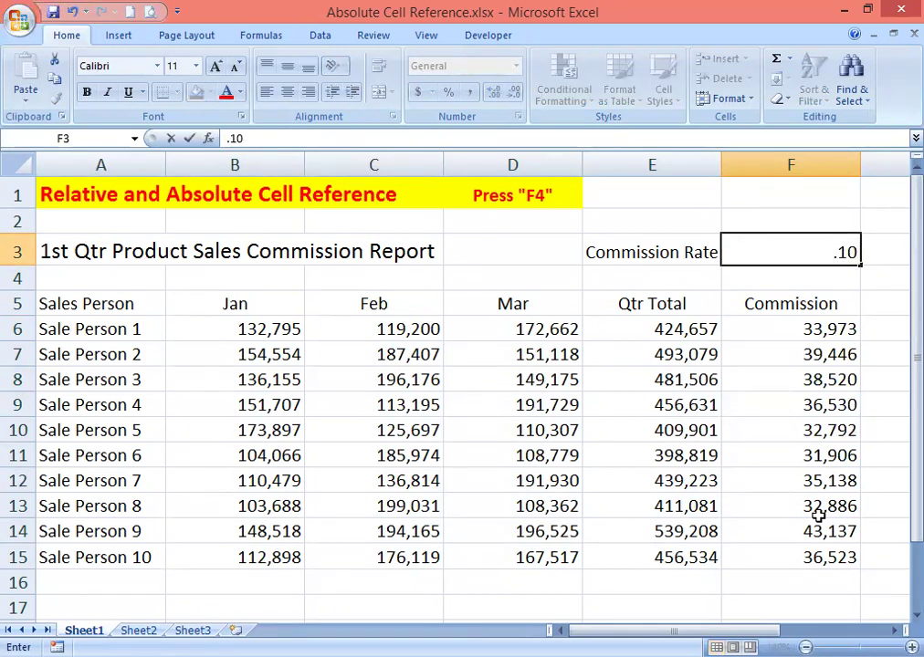
key(Return)
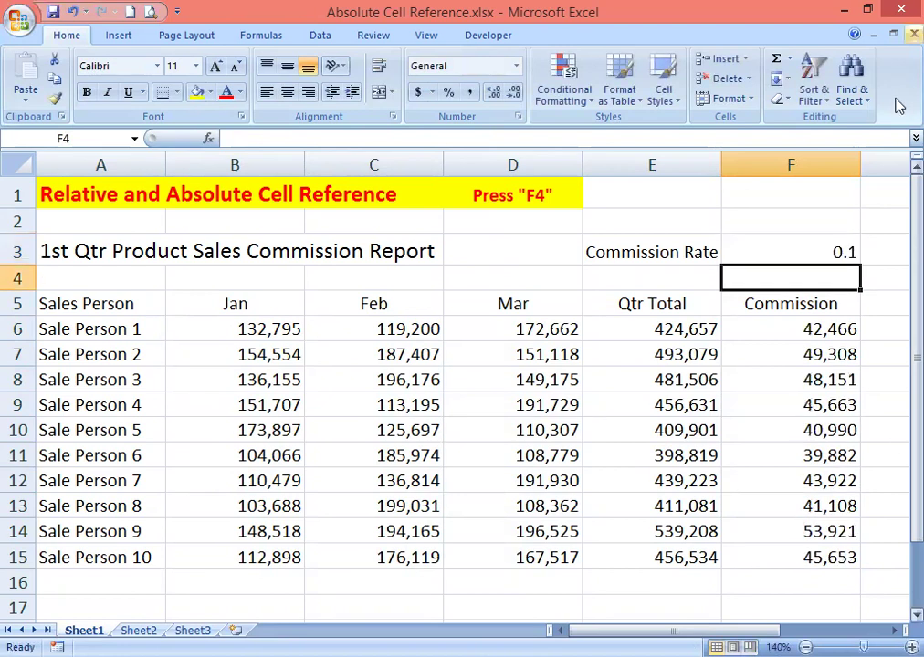
drag(792, 330, 816, 546)
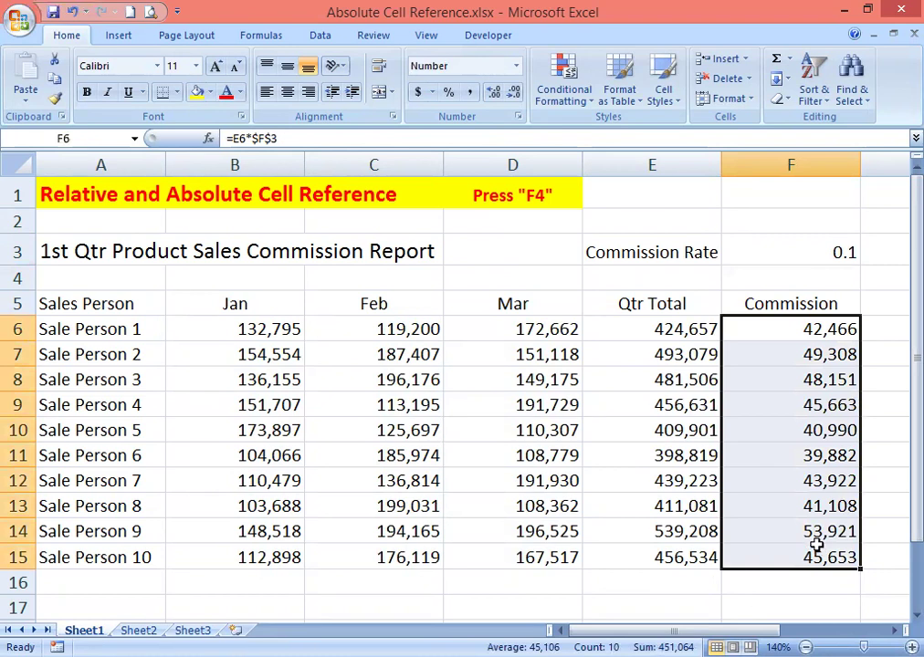